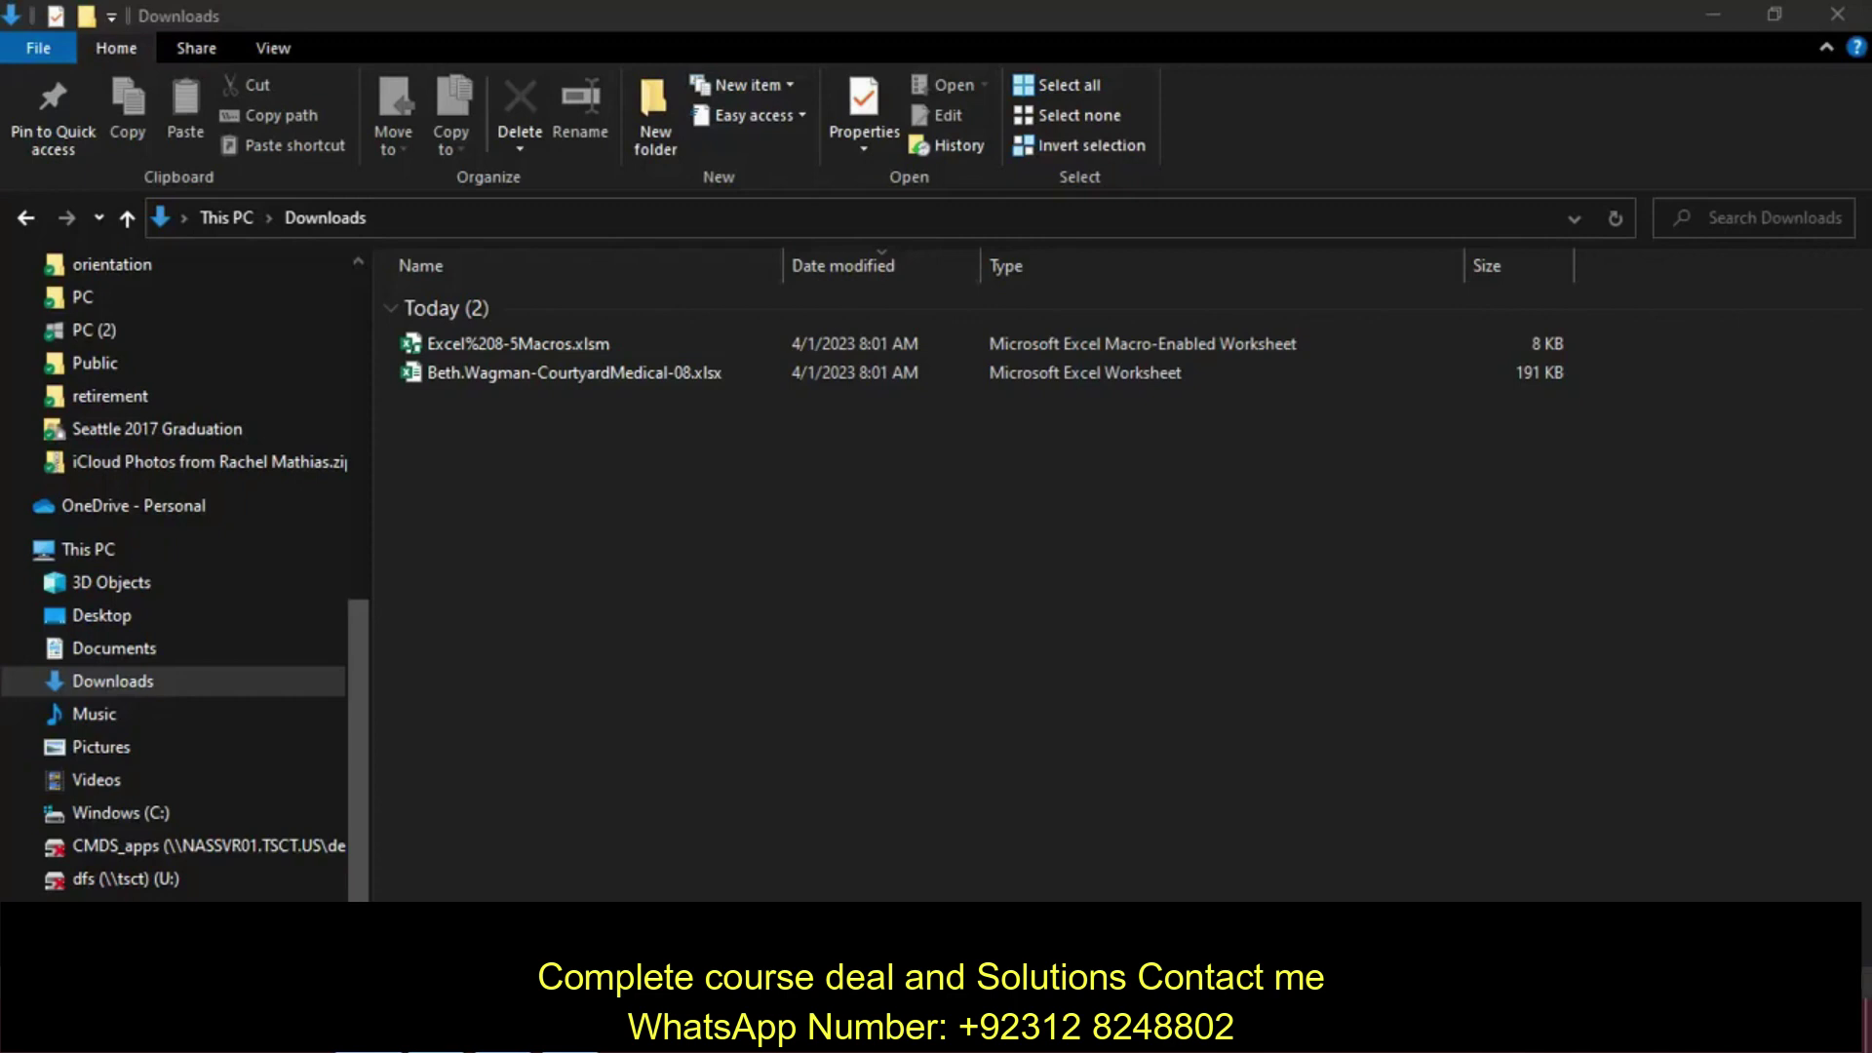
Step: Inspect the Excel%208-5Macros.xlsm file's Properties dialog in File Explorer, then dismiss it
right_click(540, 345)
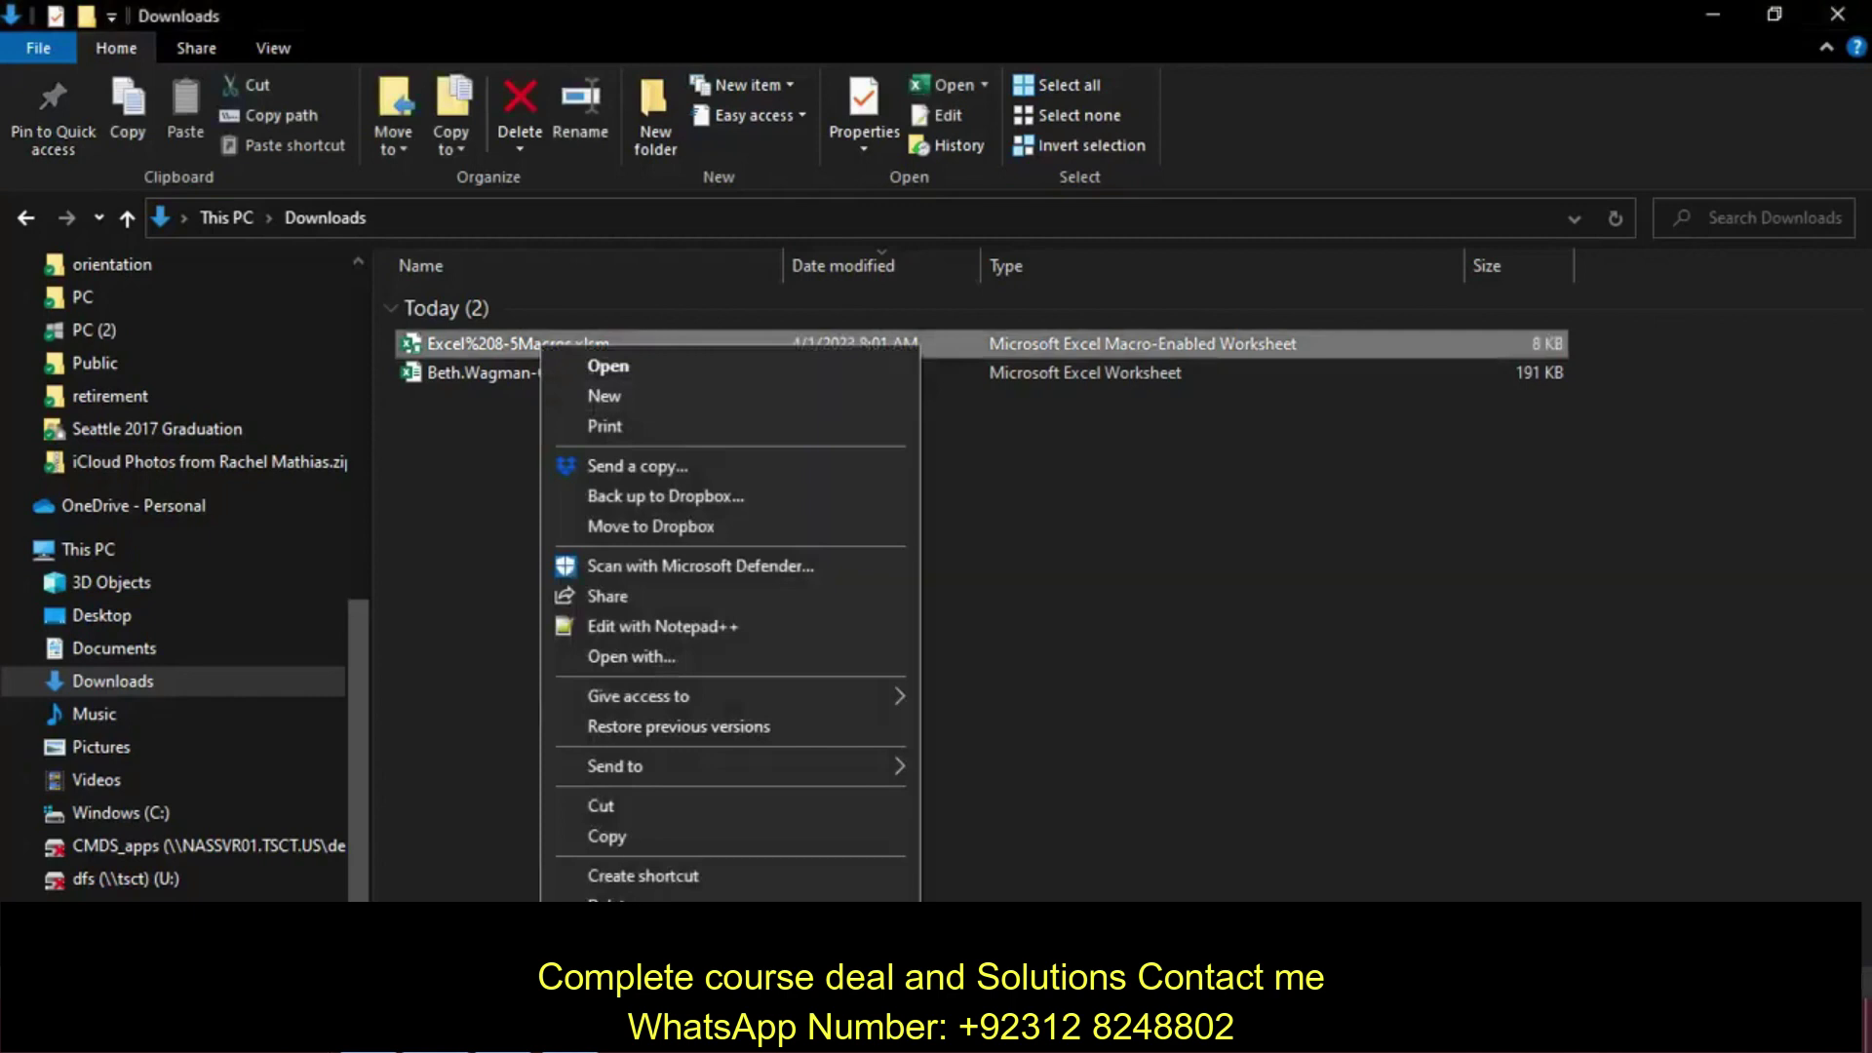
key(r)
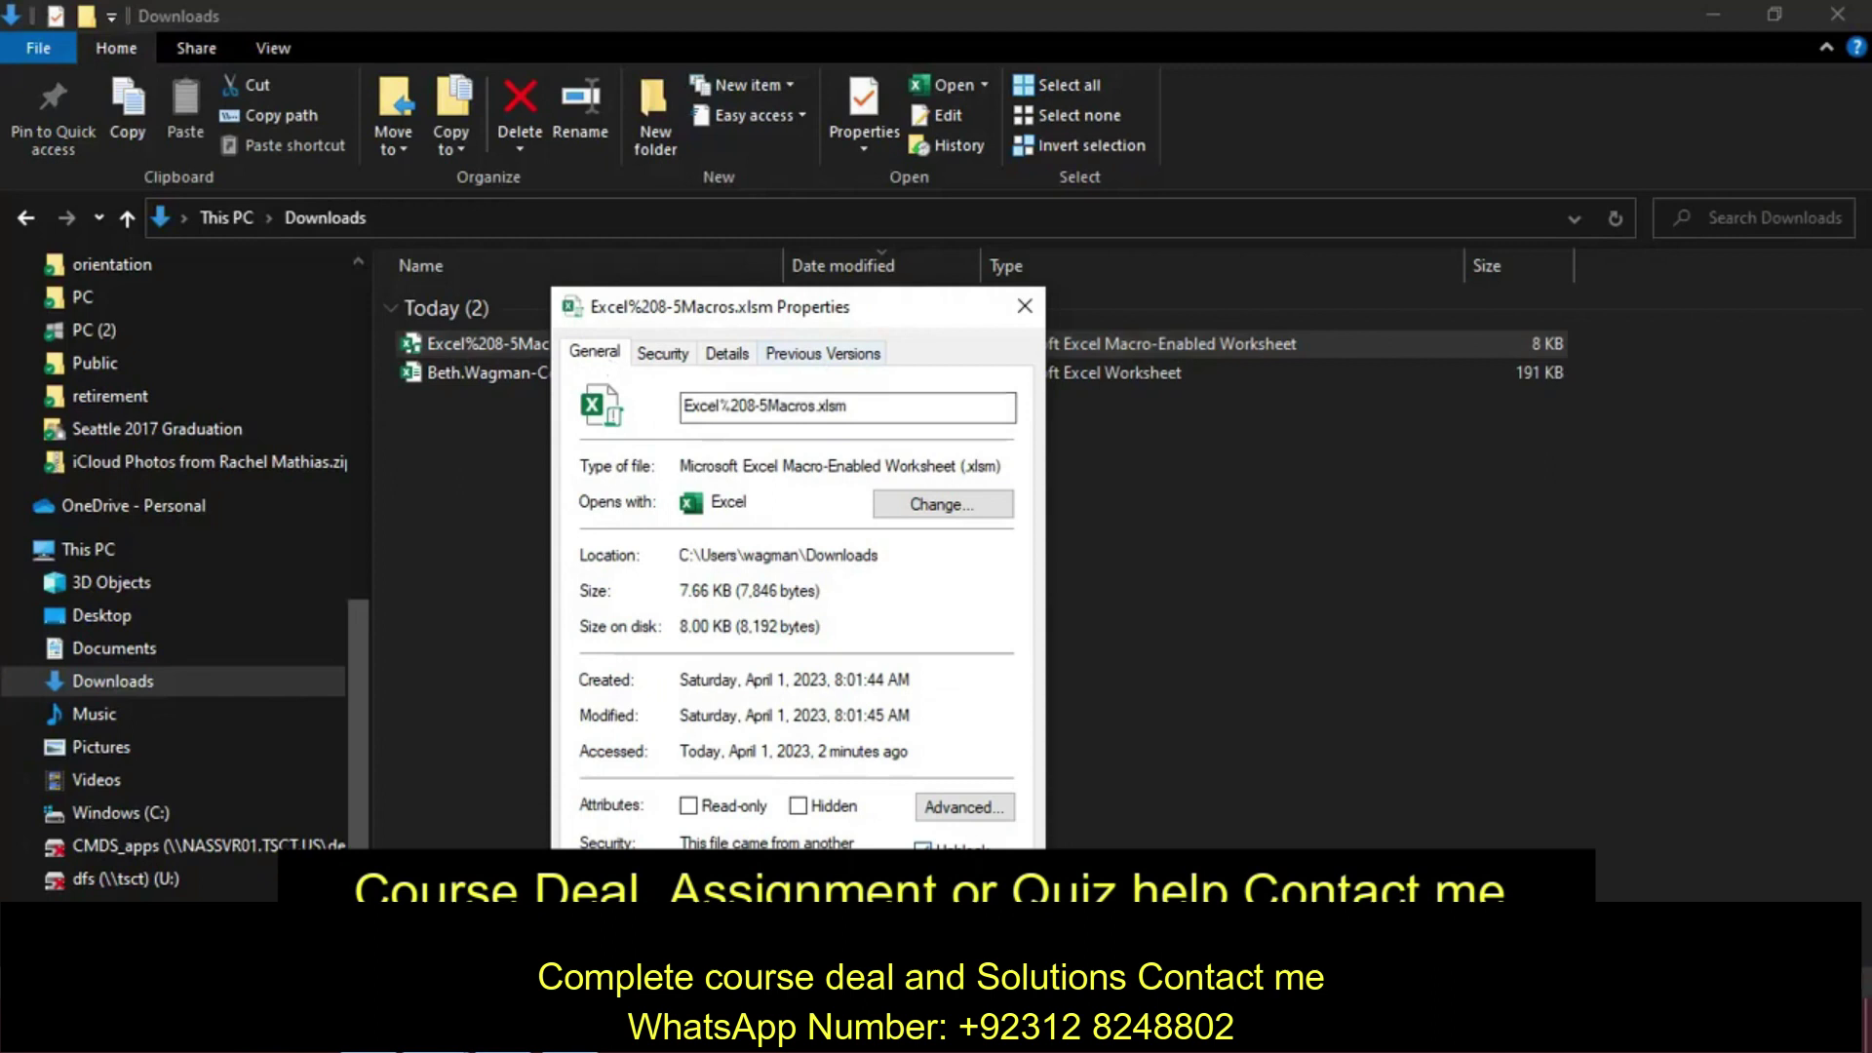
key(Escape)
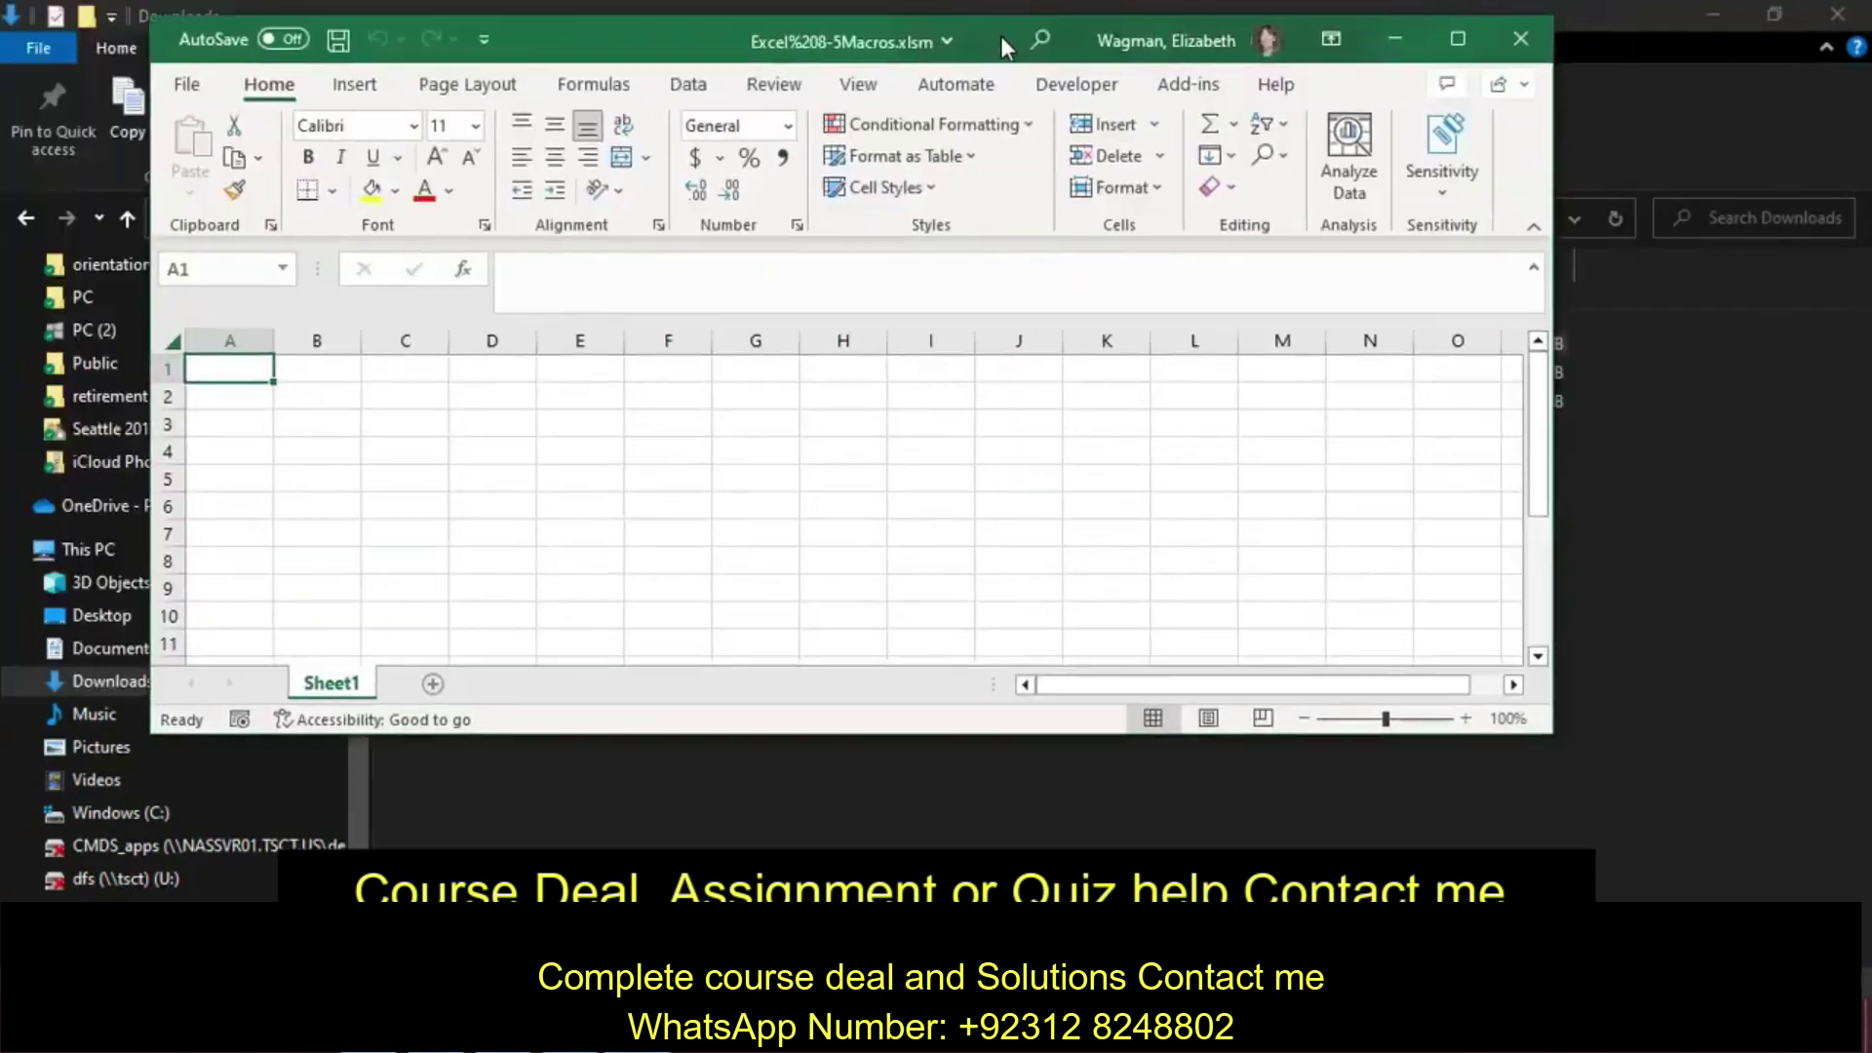
Step: Maximize the Excel window holding Excel%208-5Macros.xlsm
click(1459, 39)
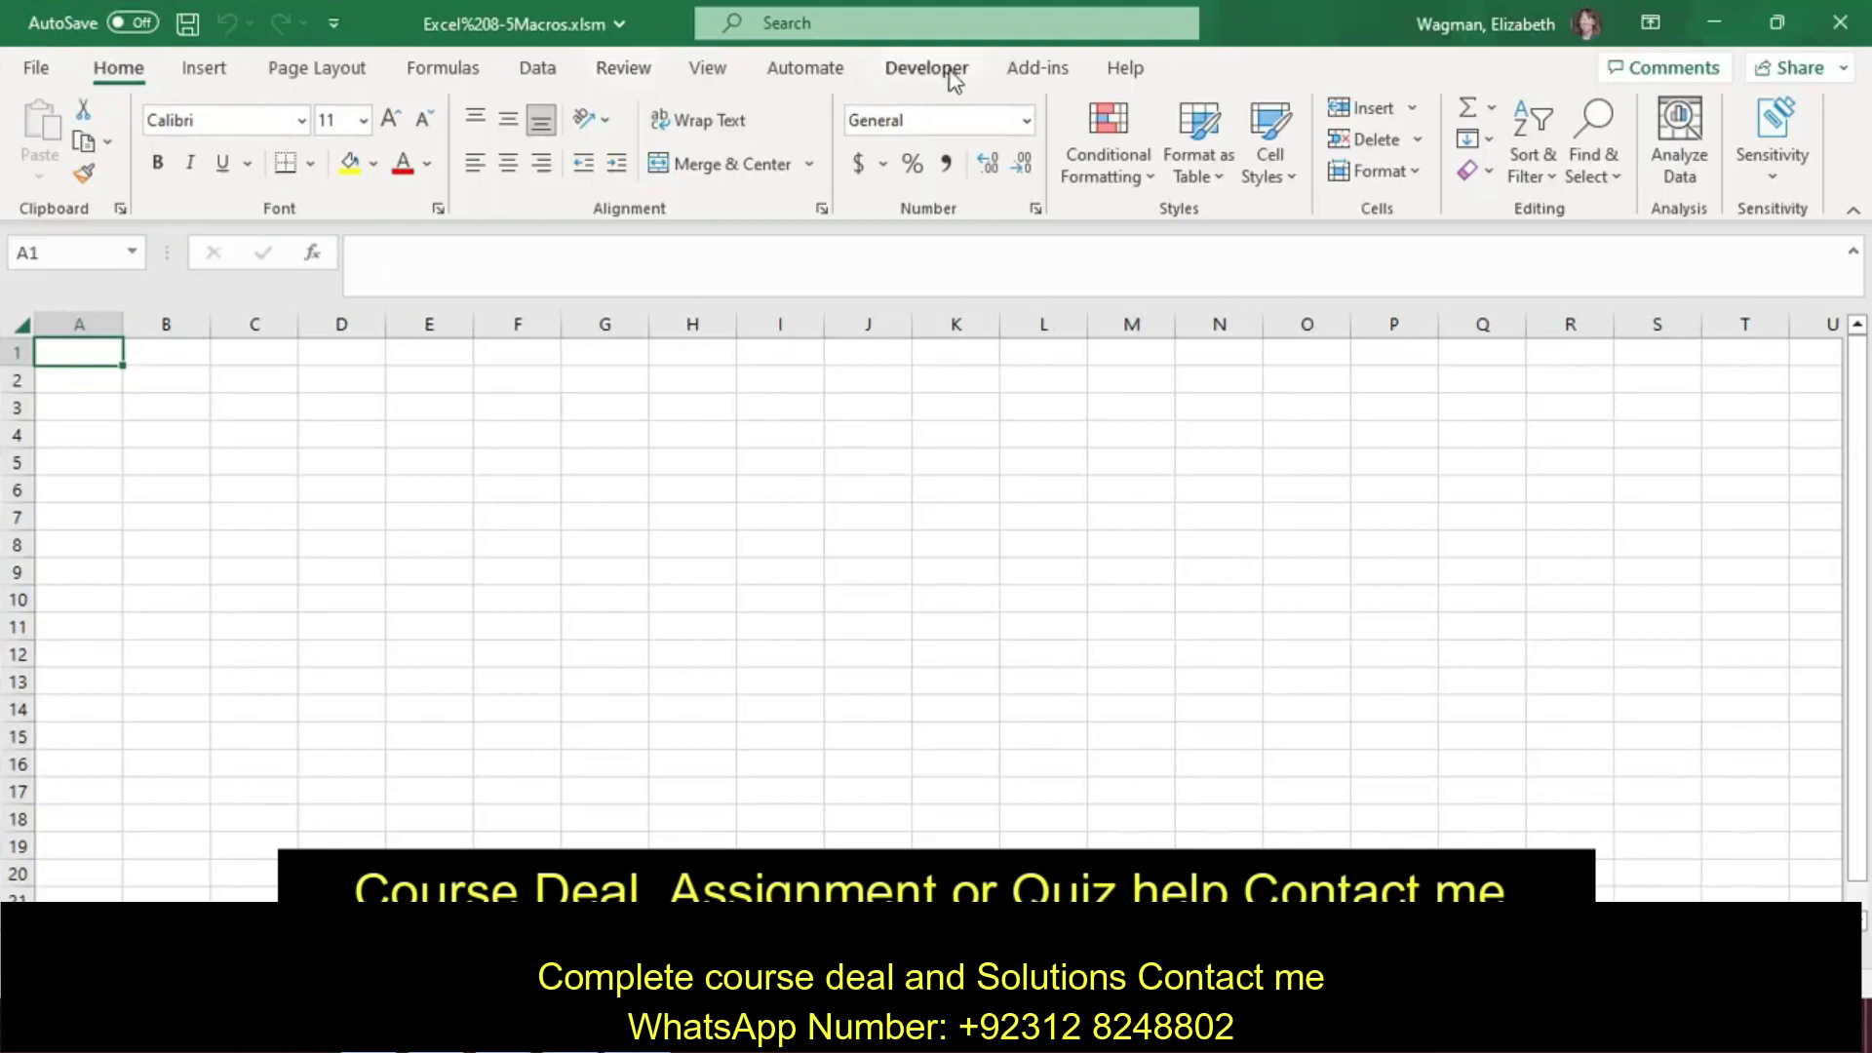
click(37, 68)
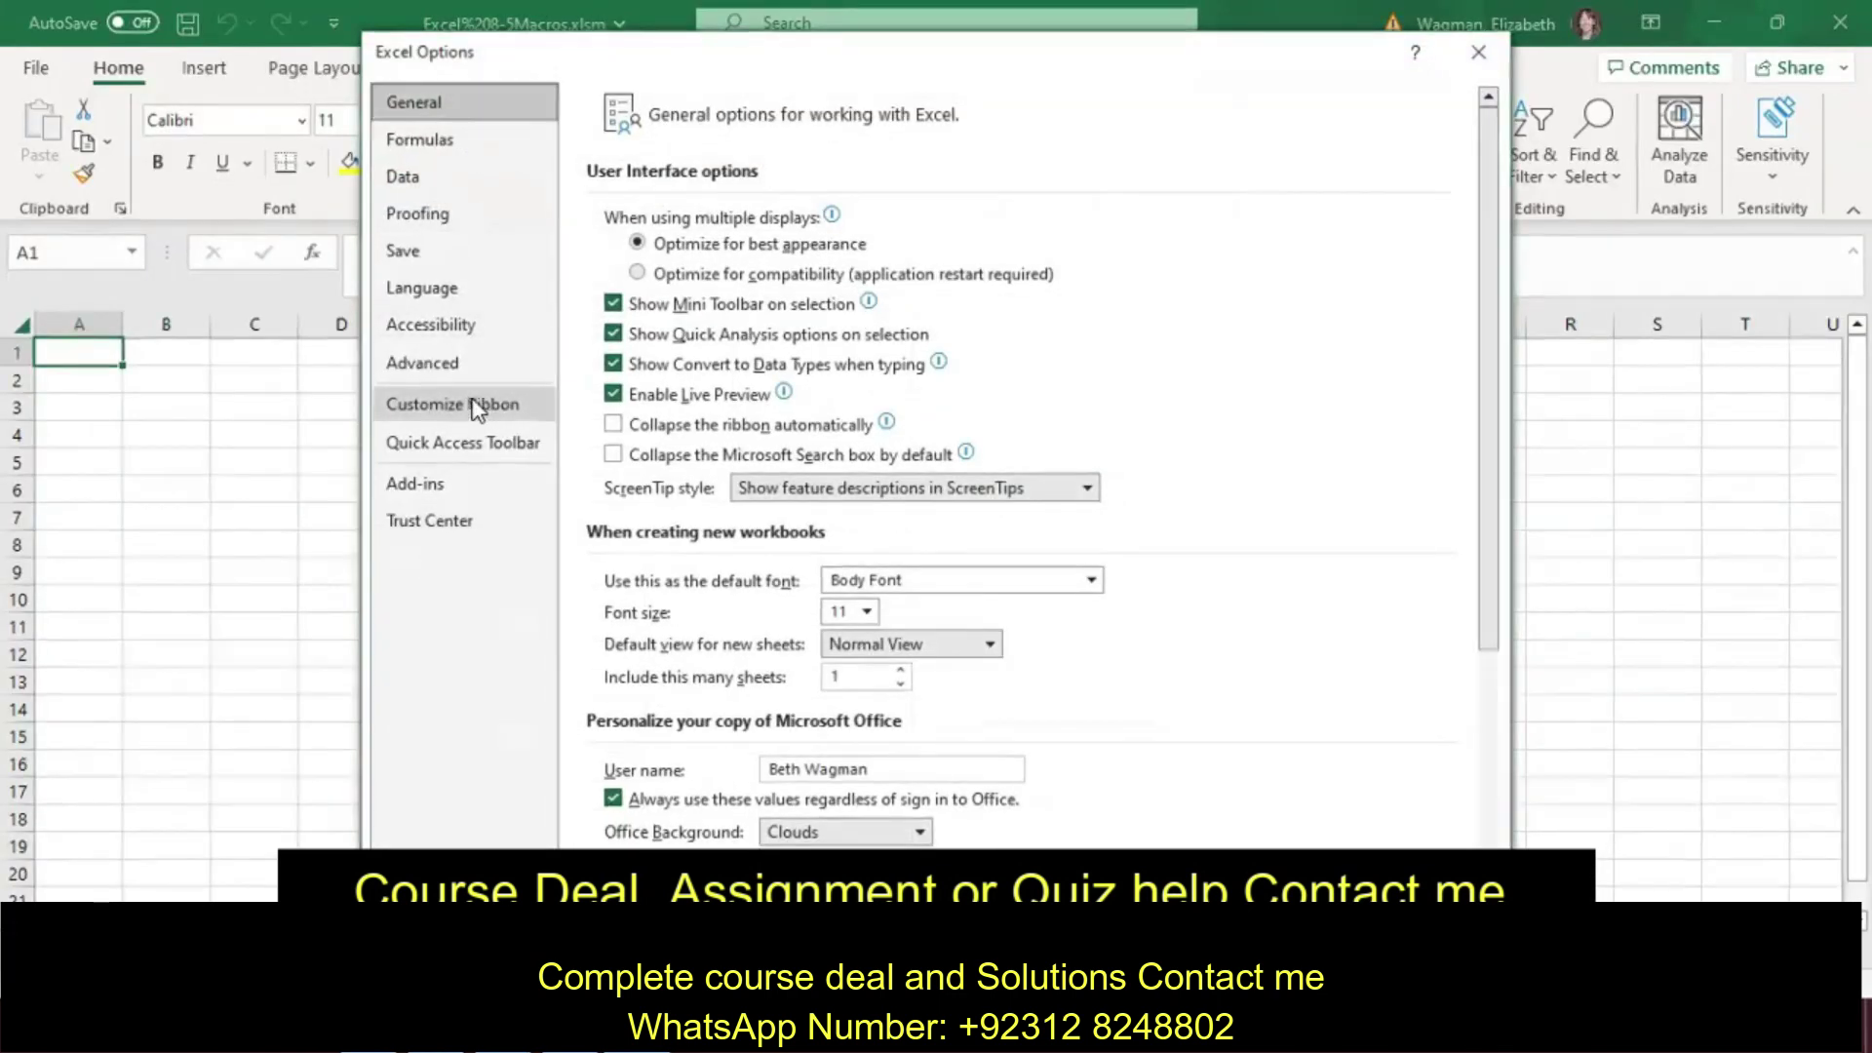
click(476, 406)
scroll(1185, 673, down, 1)
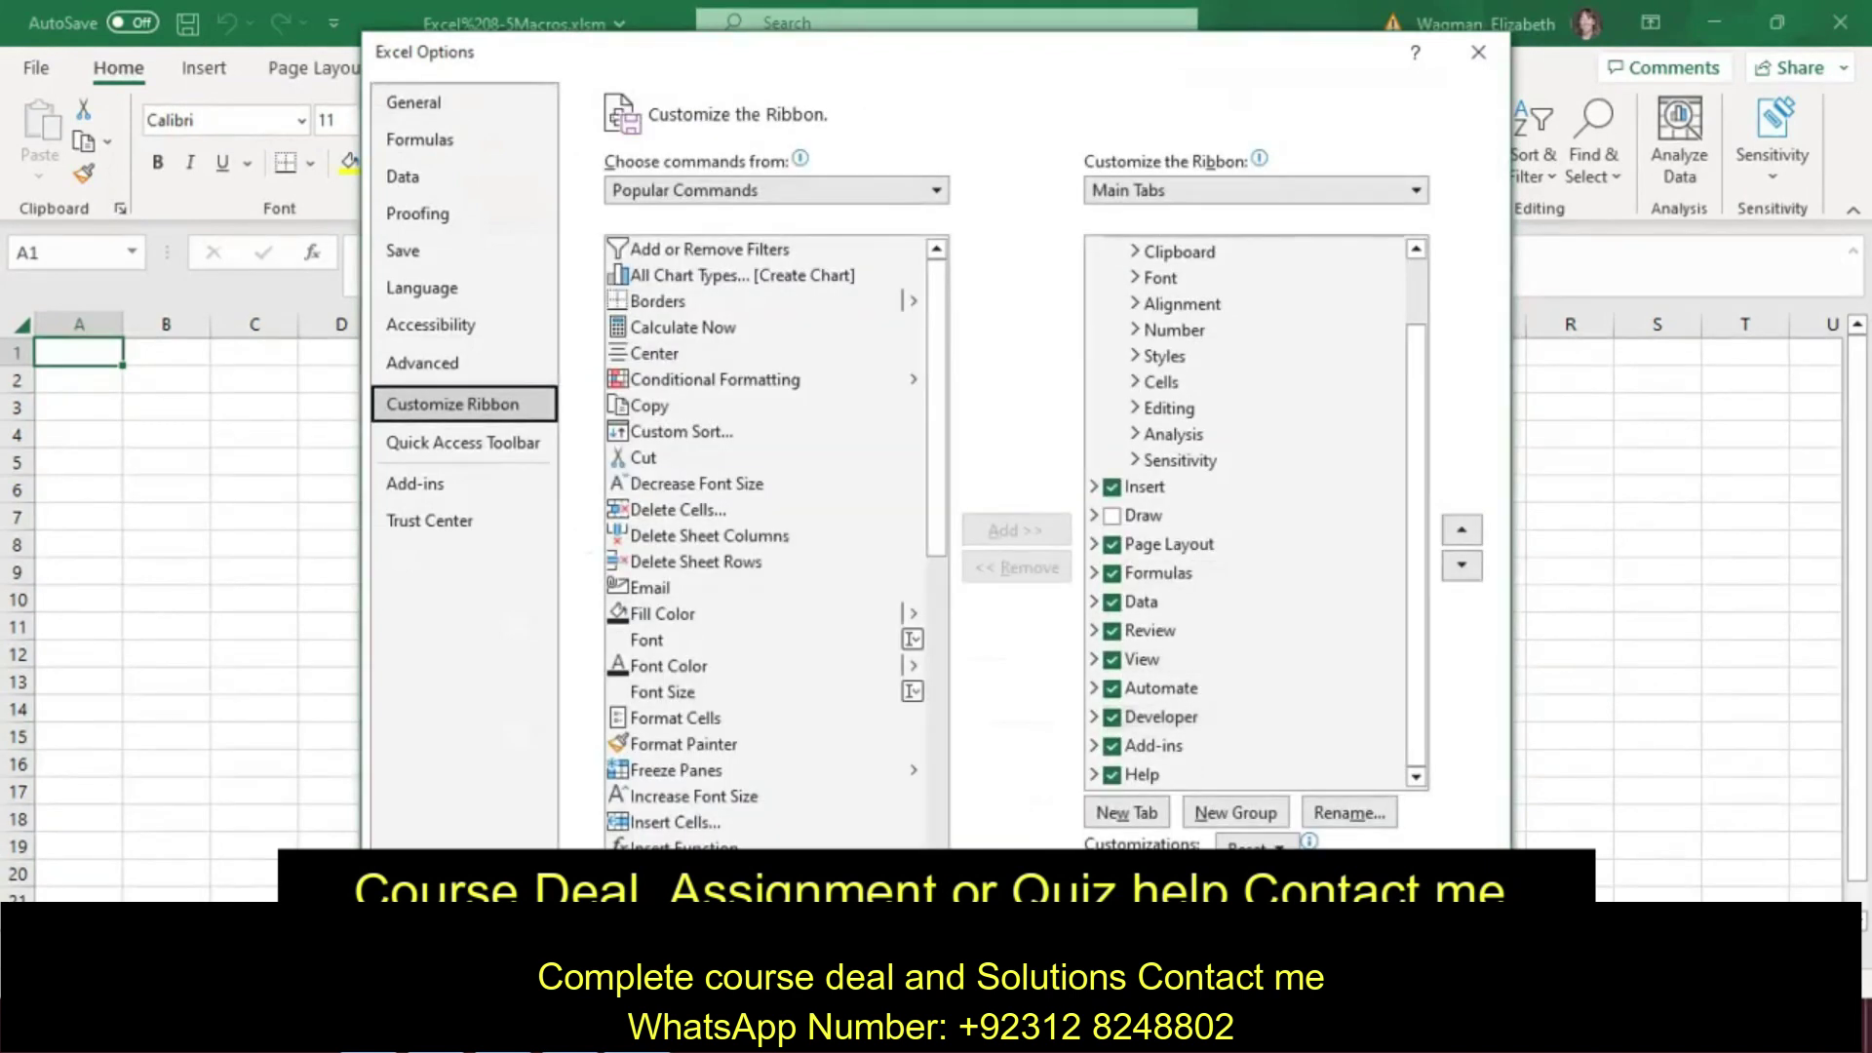
click(1478, 52)
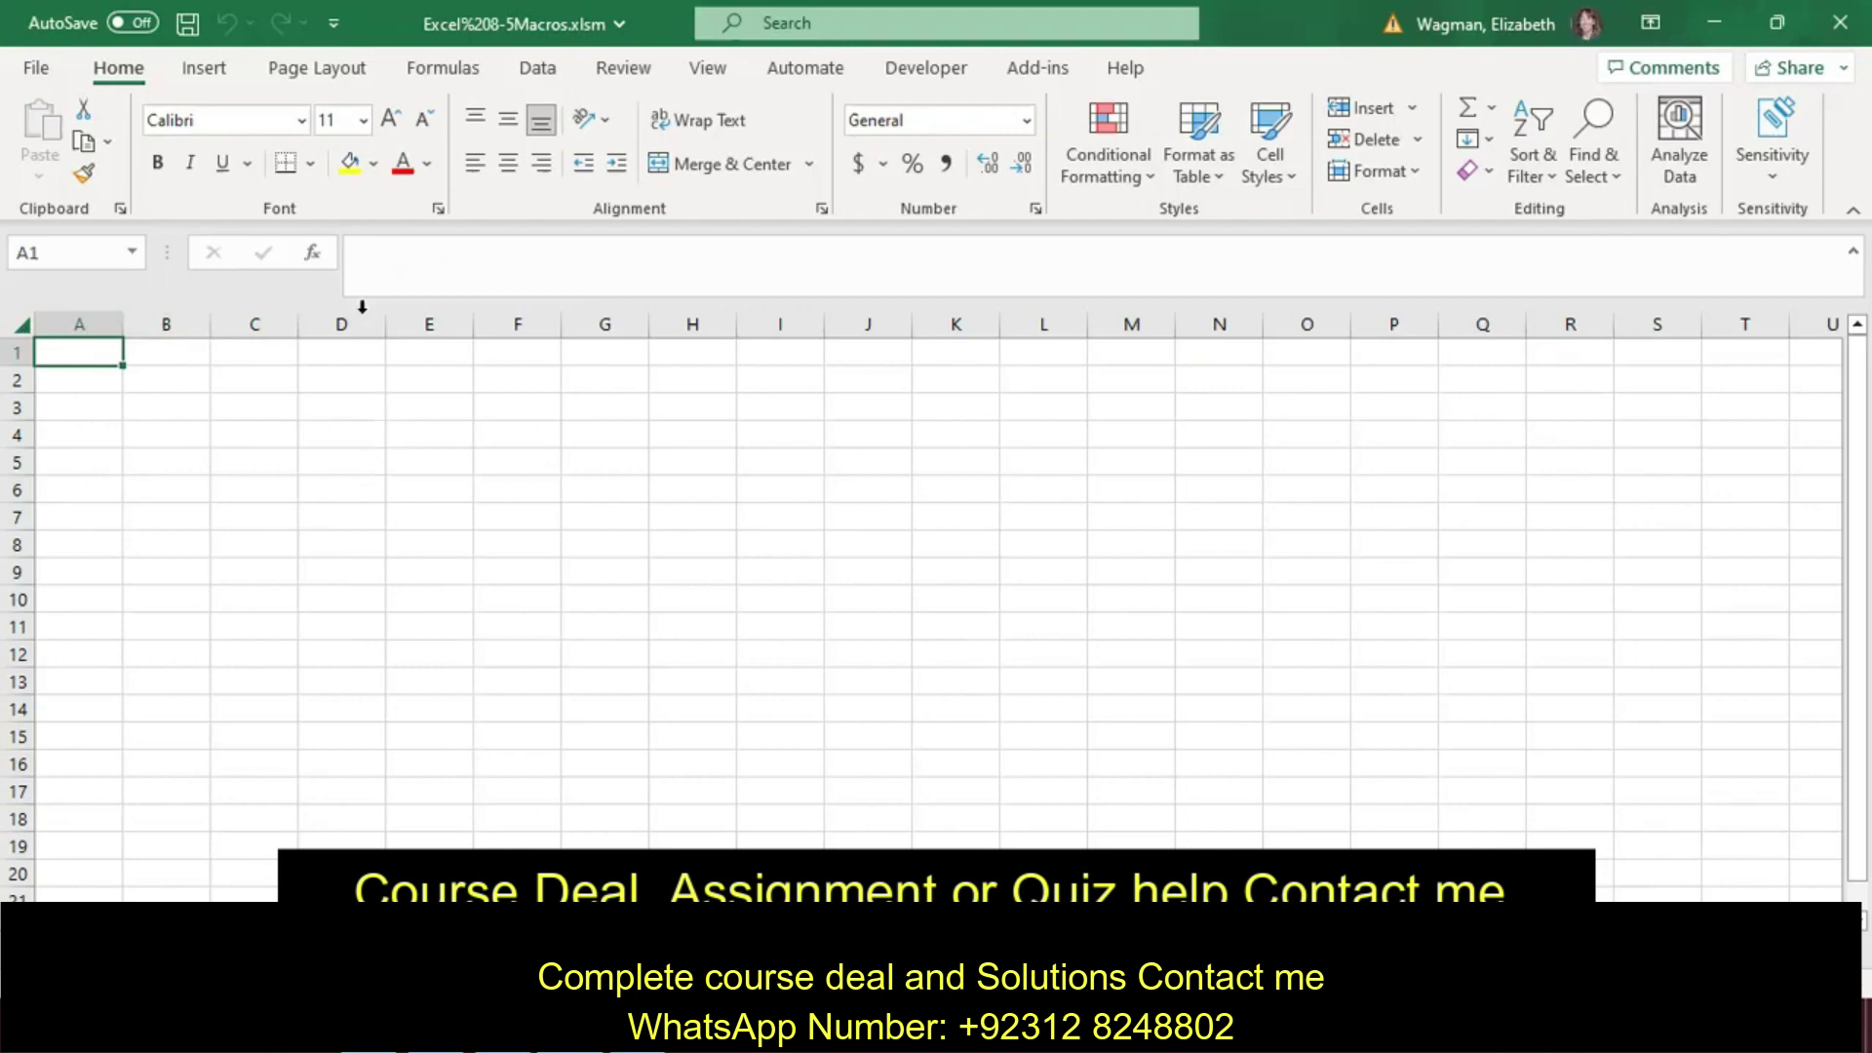
Step: On the Developer tab, switch on Use Relative References and select cell A1
click(944, 86)
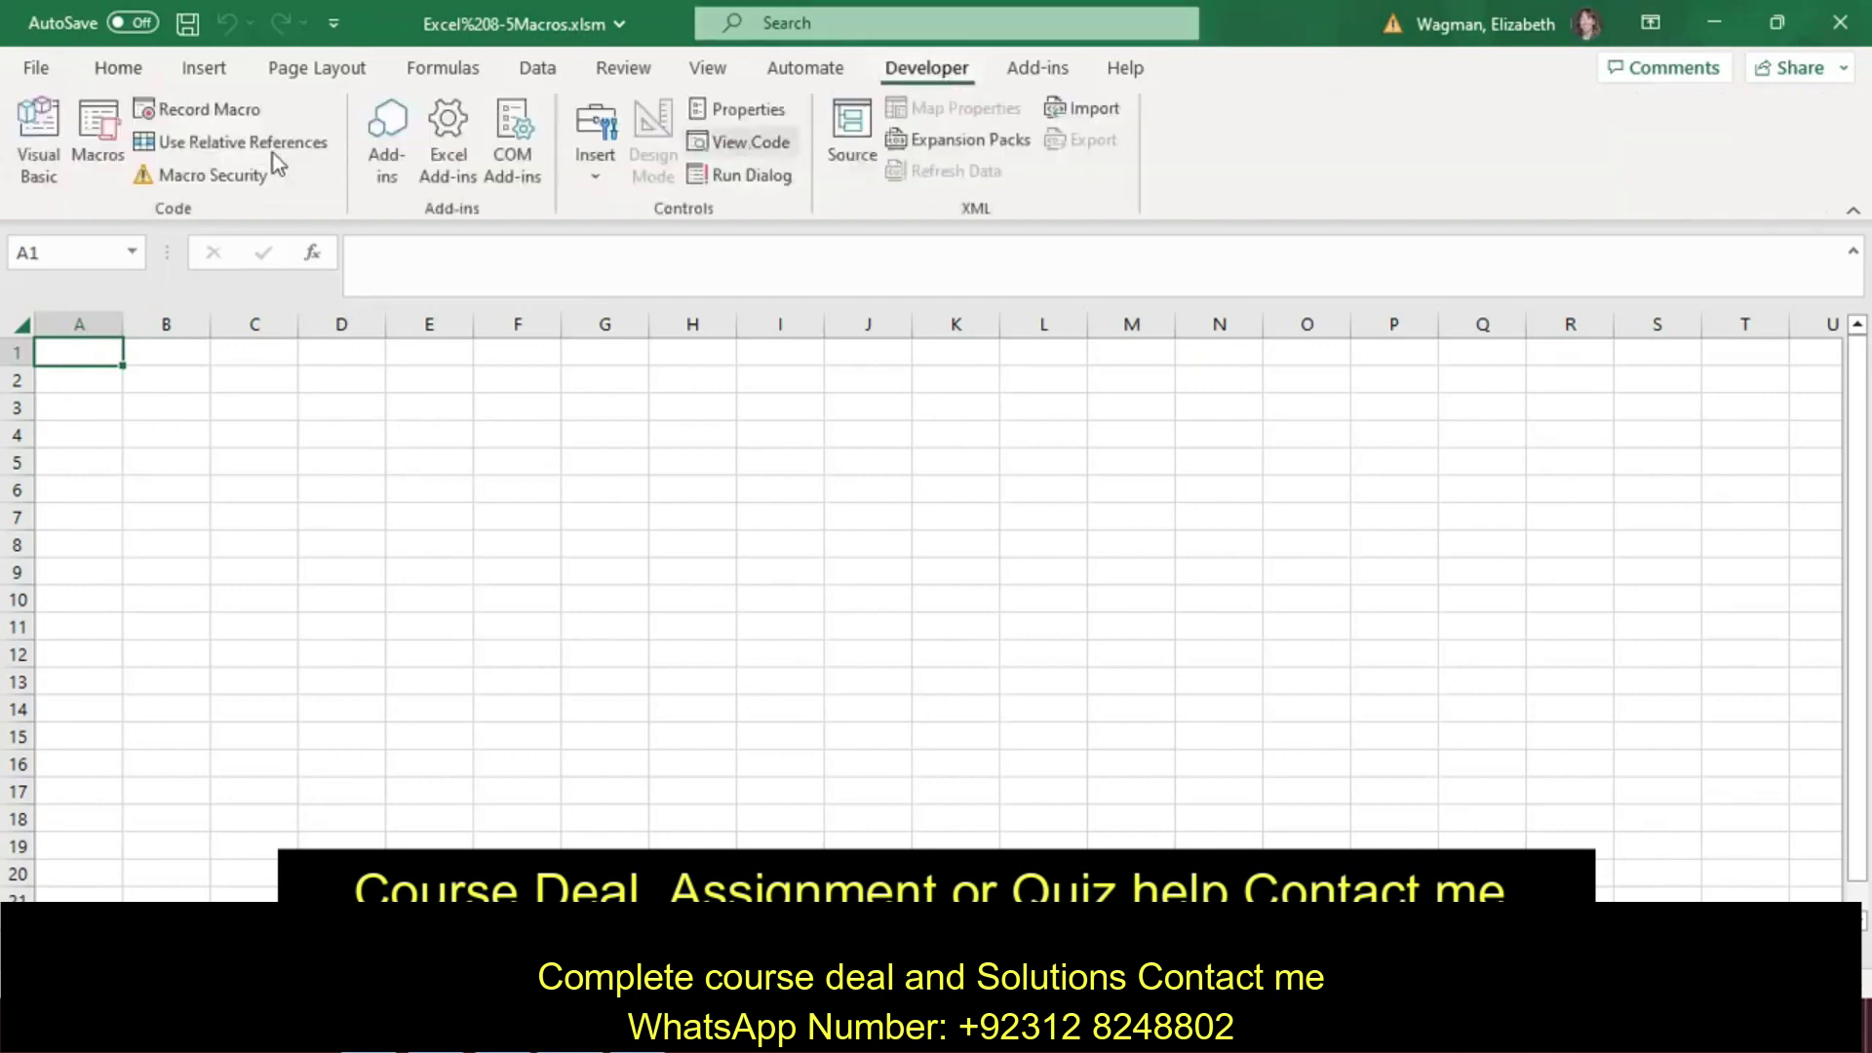
click(273, 154)
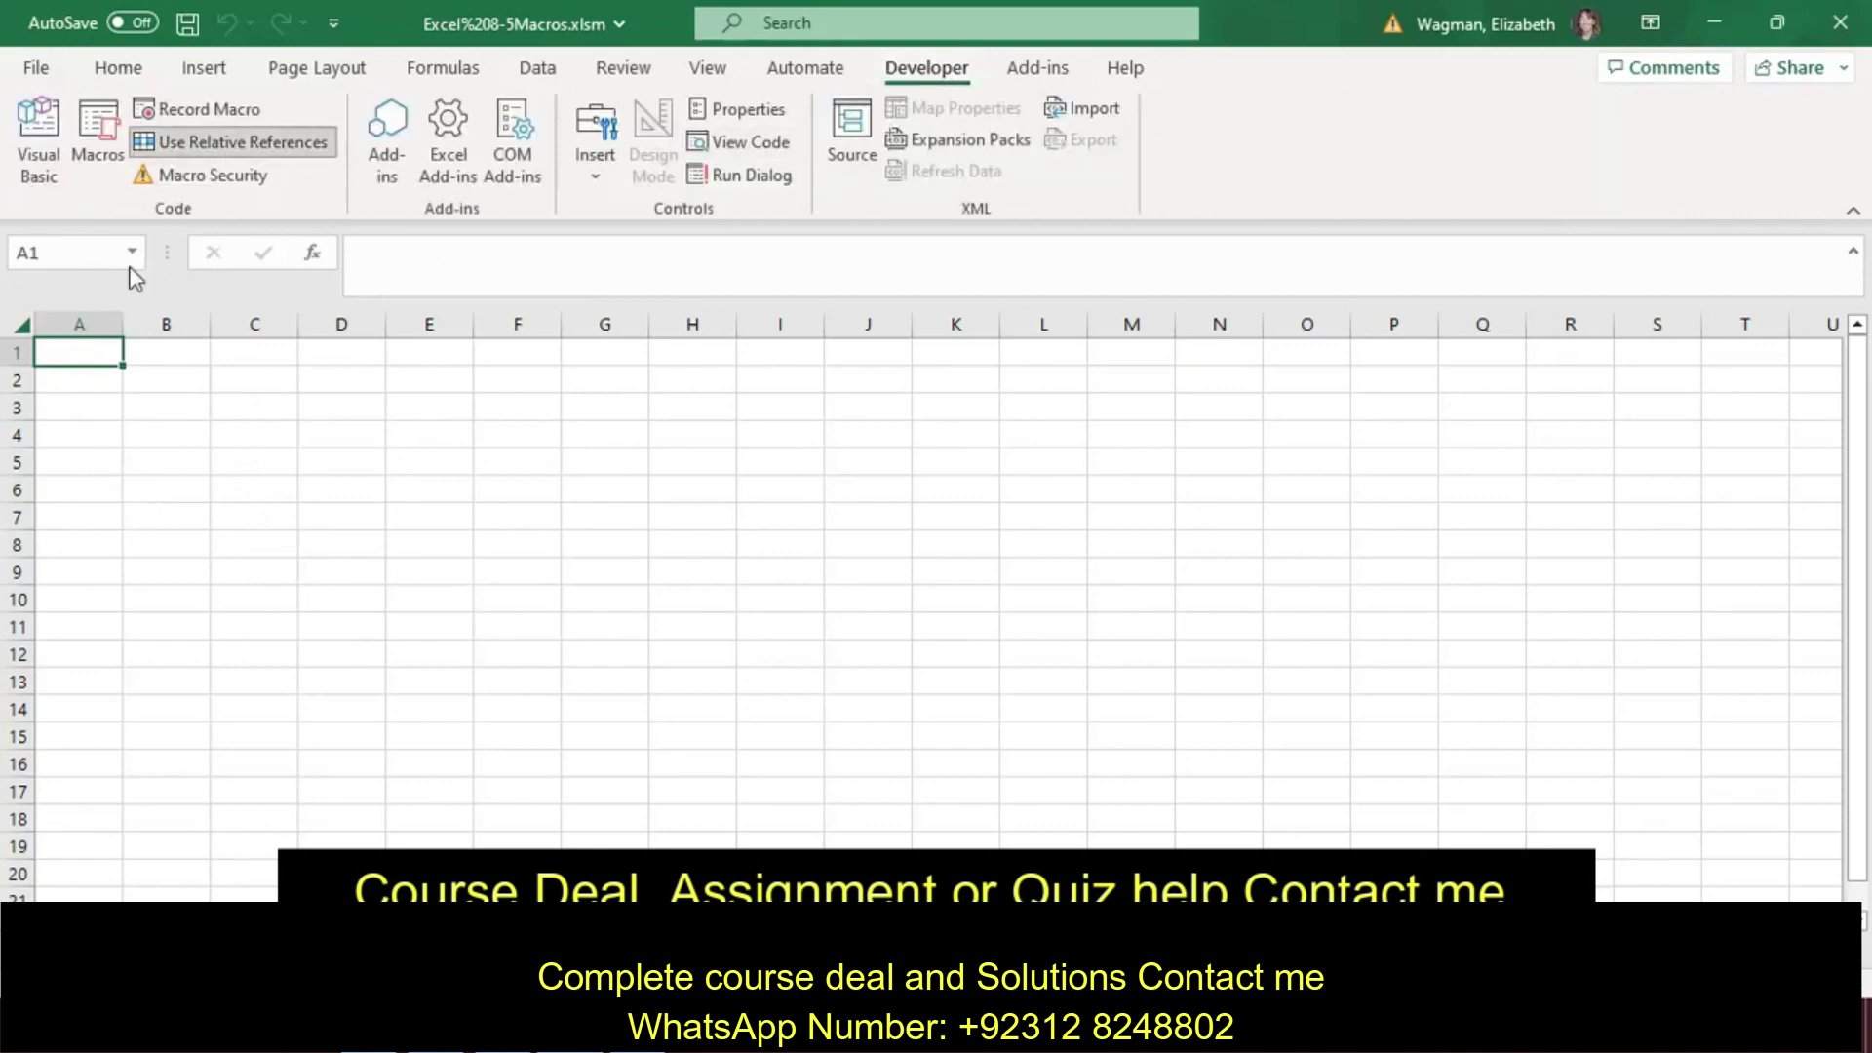
click(95, 353)
Step: Start recording macro 'Titles' with shortcut Ctrl+Shift+T and description 'Enter column titles'
click(209, 112)
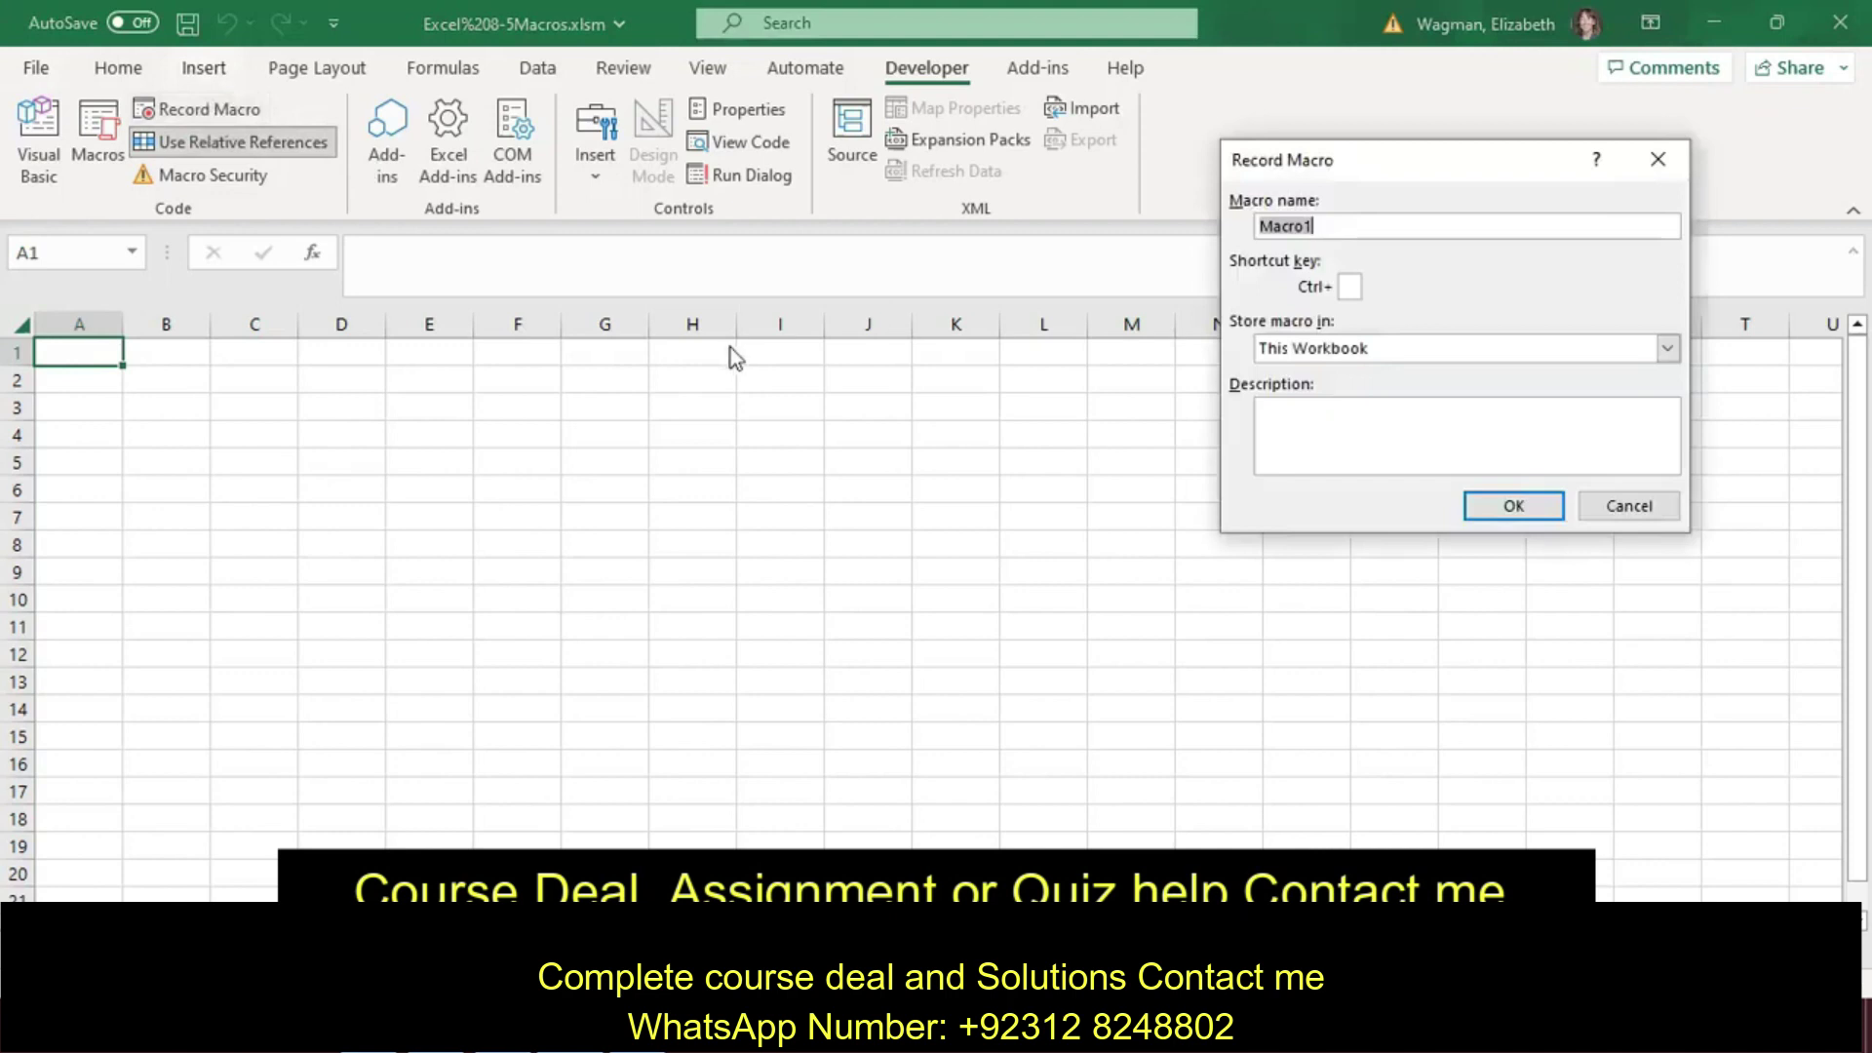
text(Titles)
click(1350, 291)
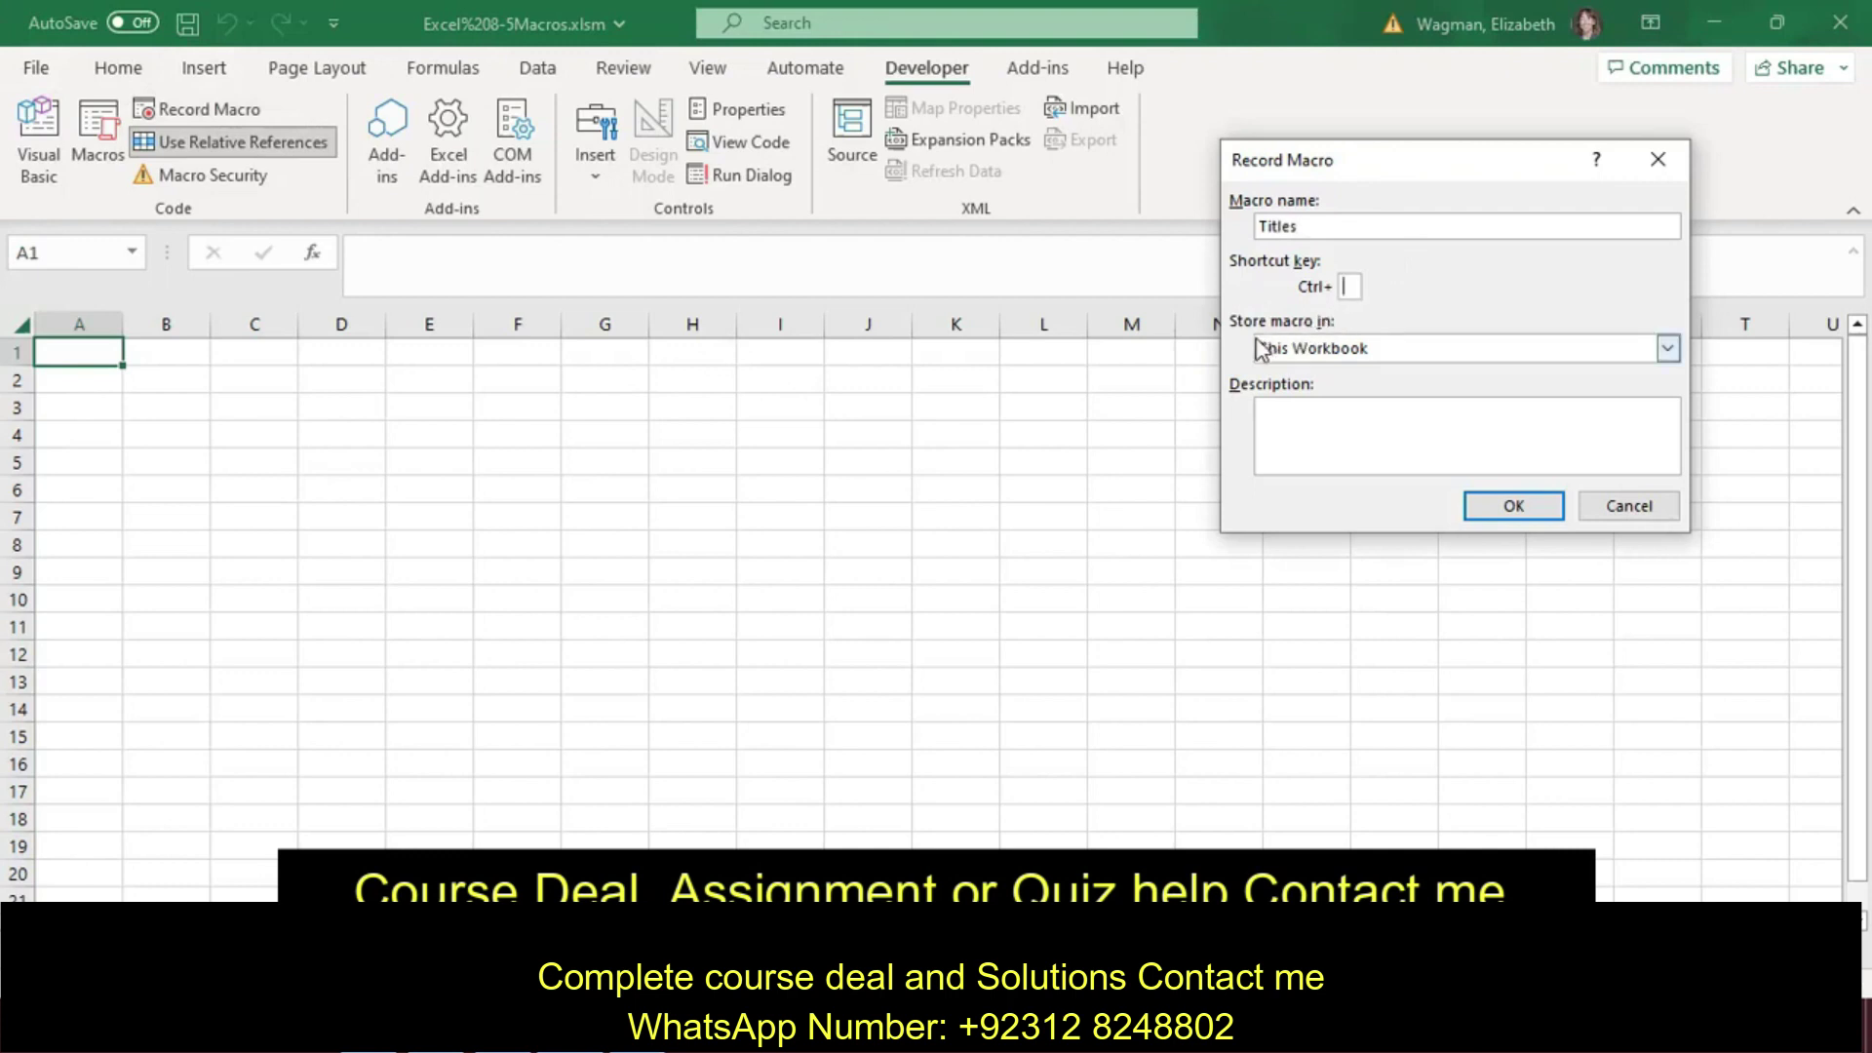
text(T)
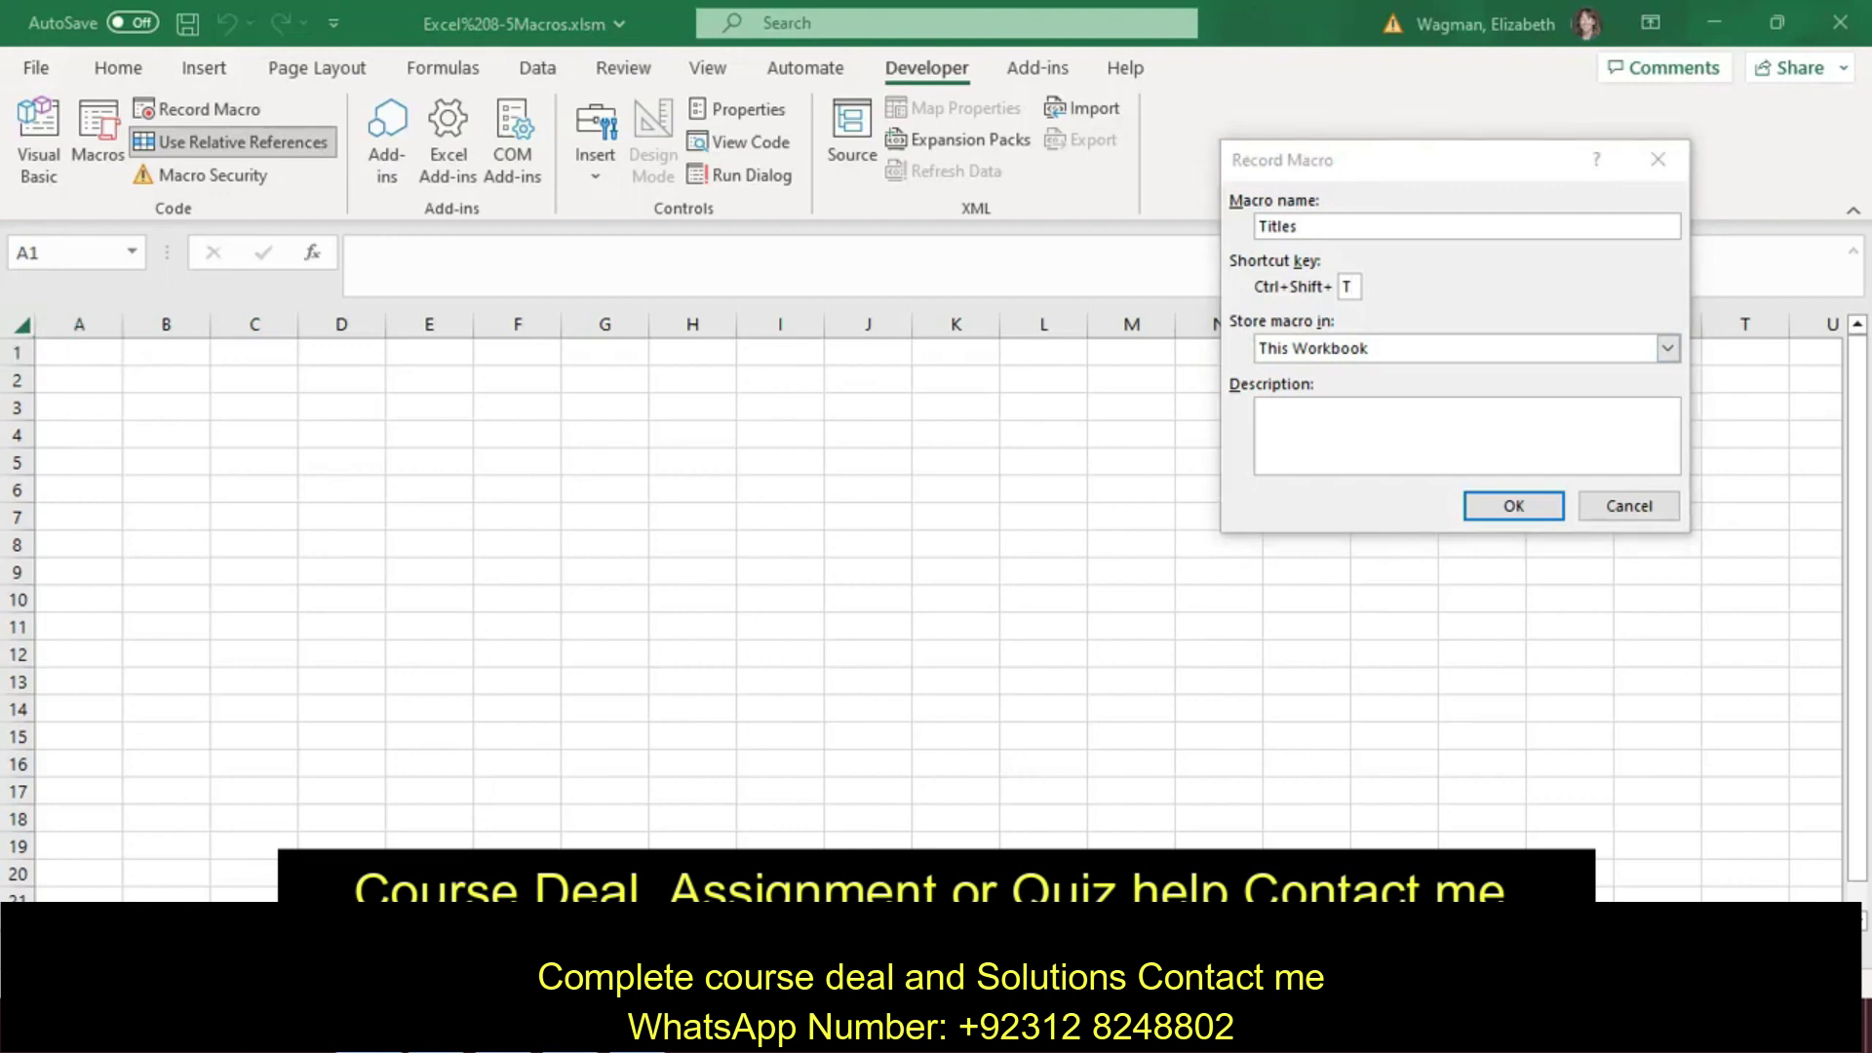
click(1401, 430)
text(Enter column titles)
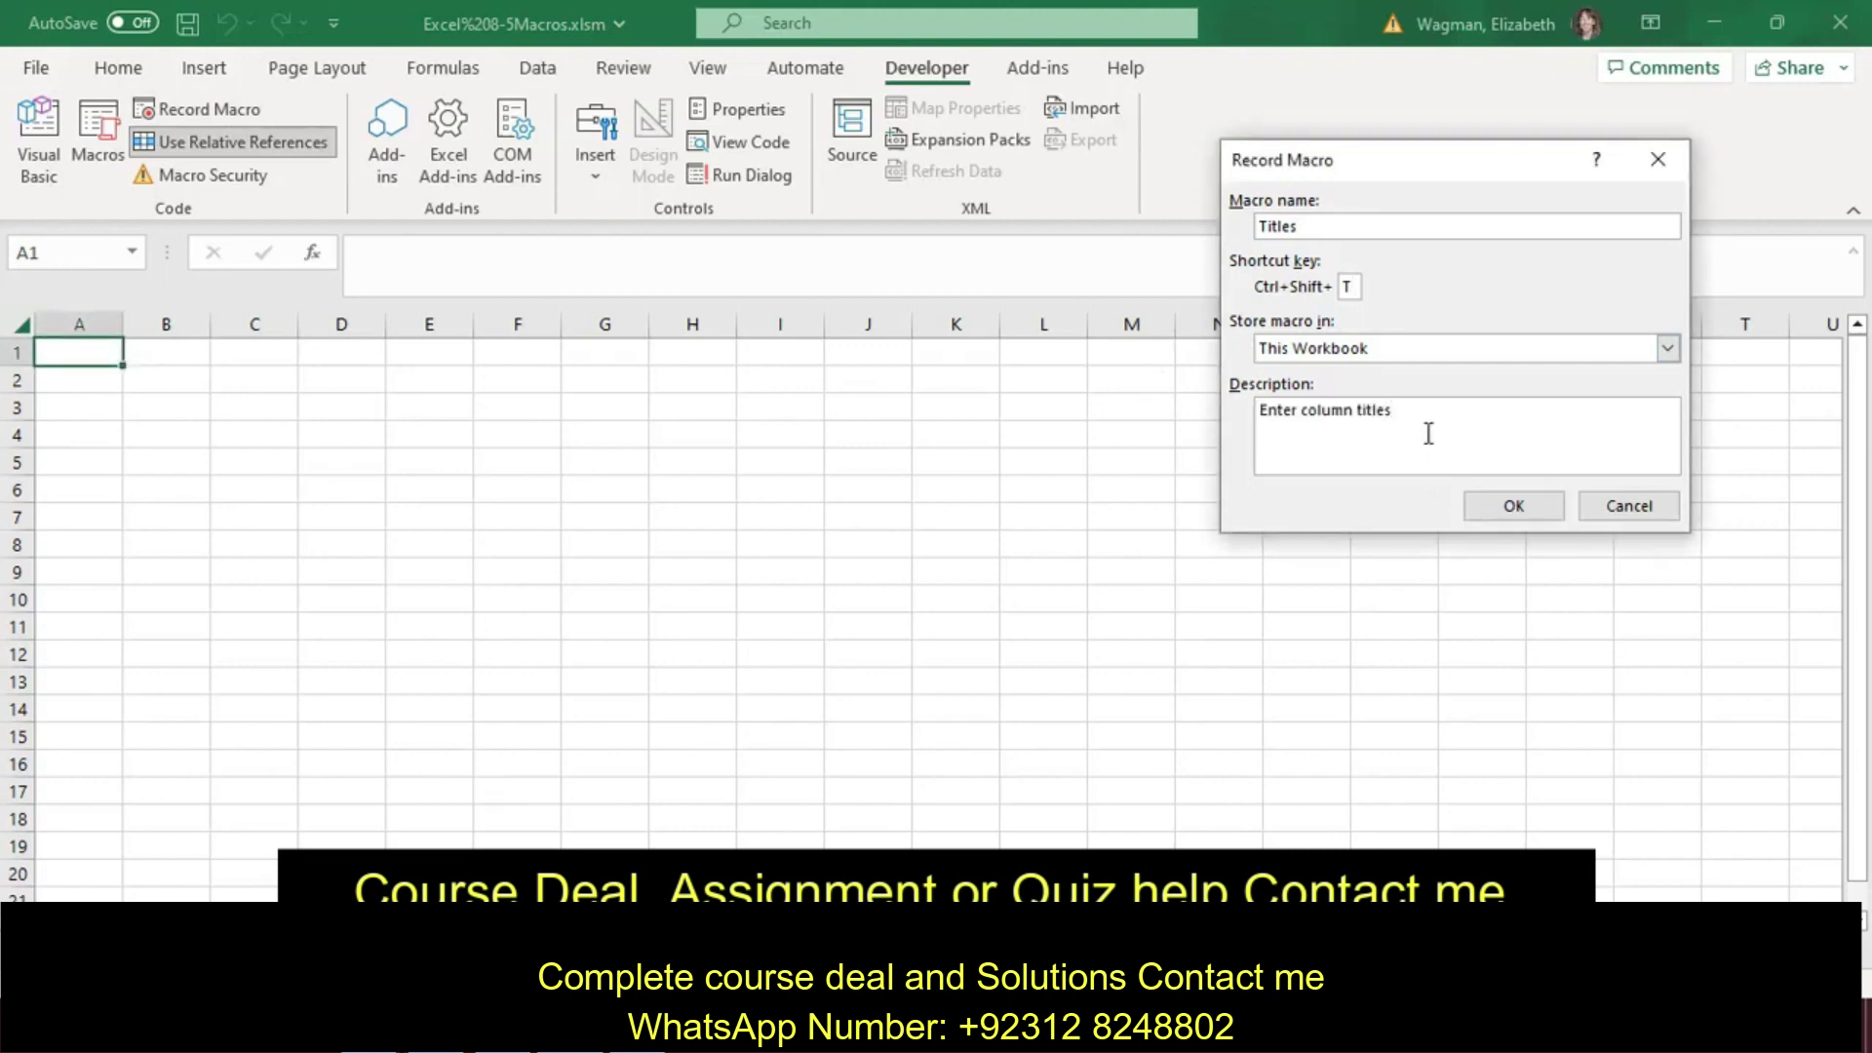
click(1515, 507)
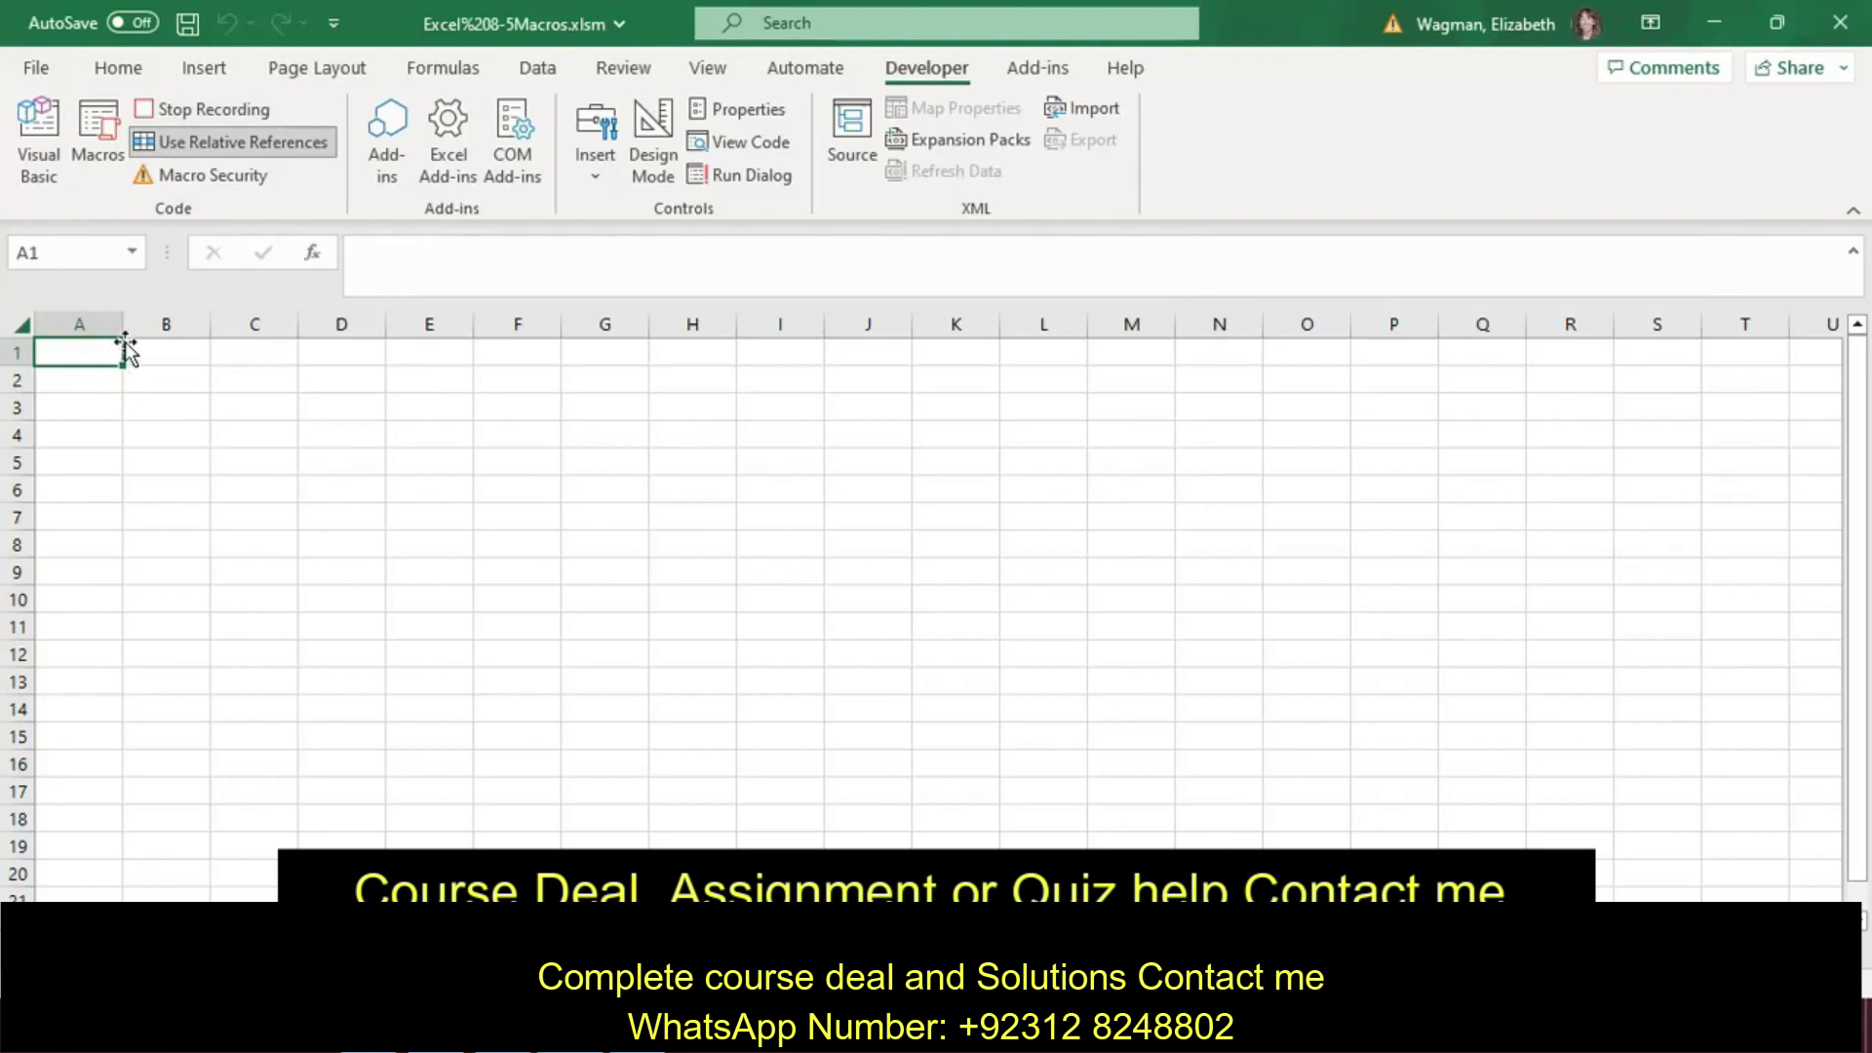
Step: Enter Activities, Calories, Times and Burned across A1:D1, then move back left
text(Activities)
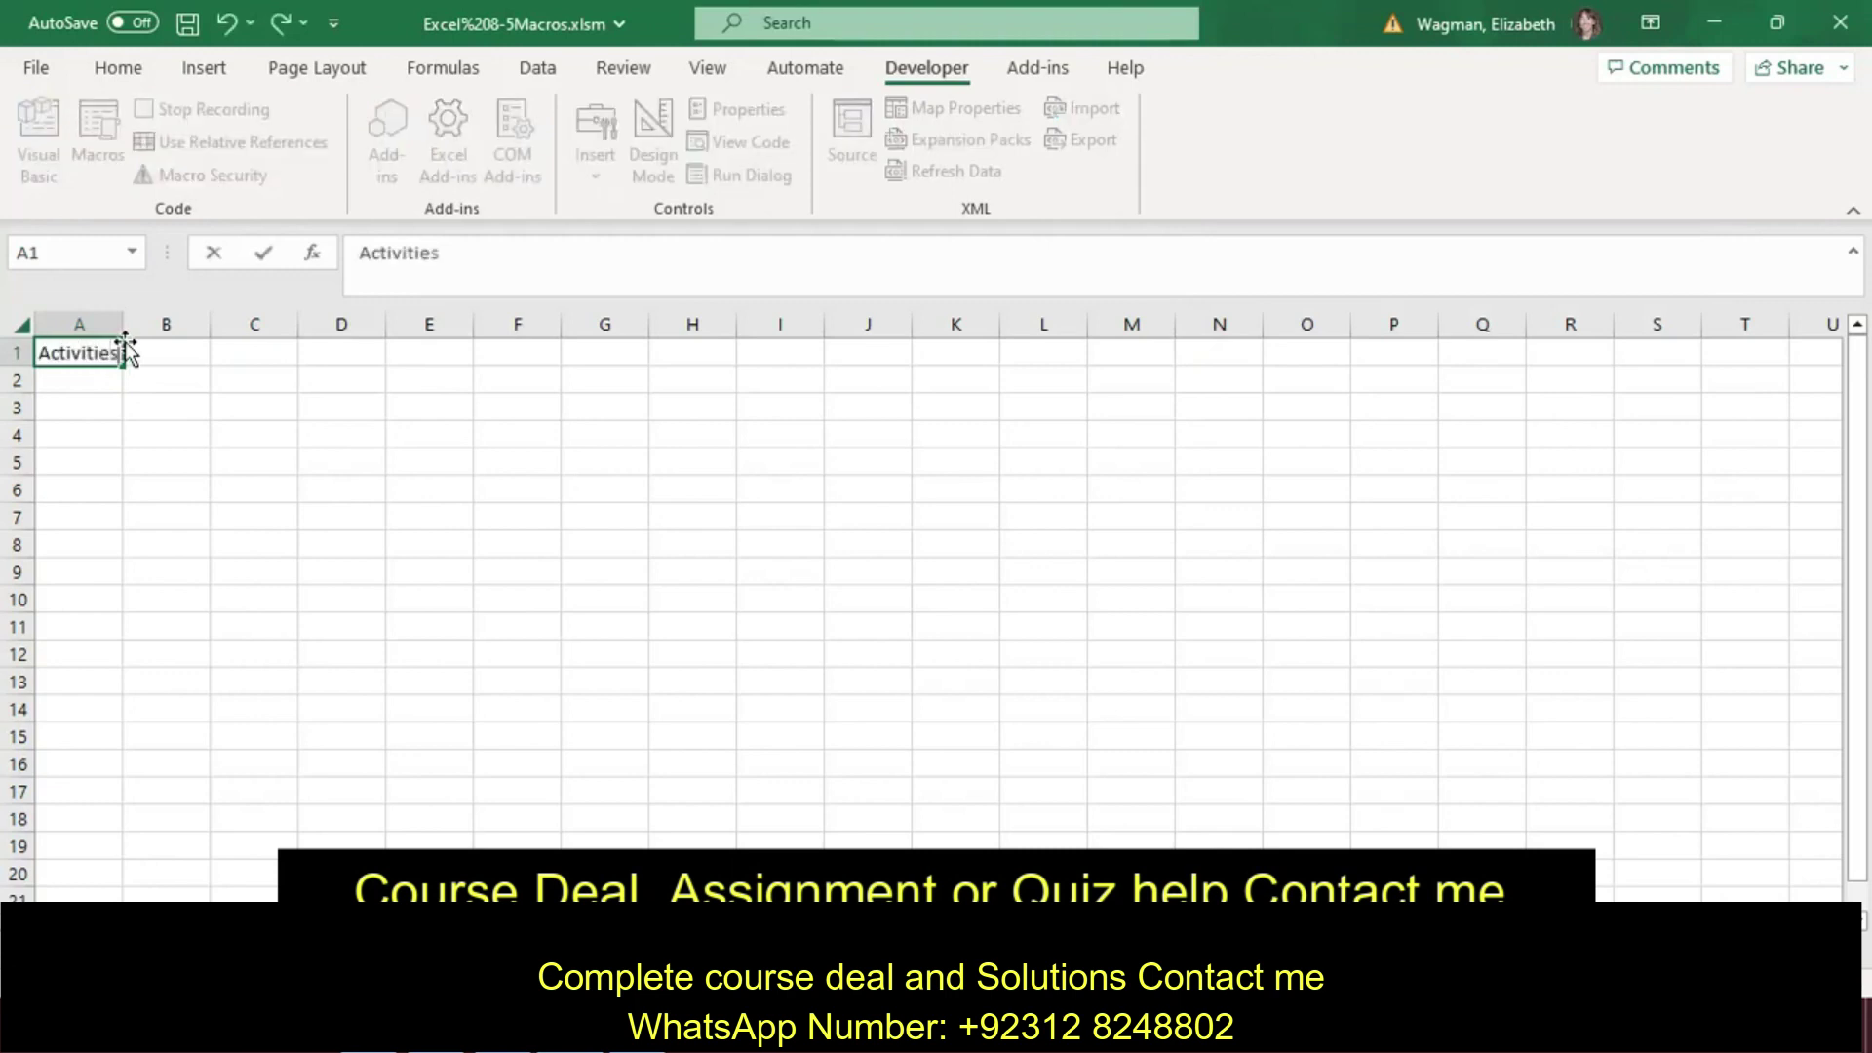
key(Tab)
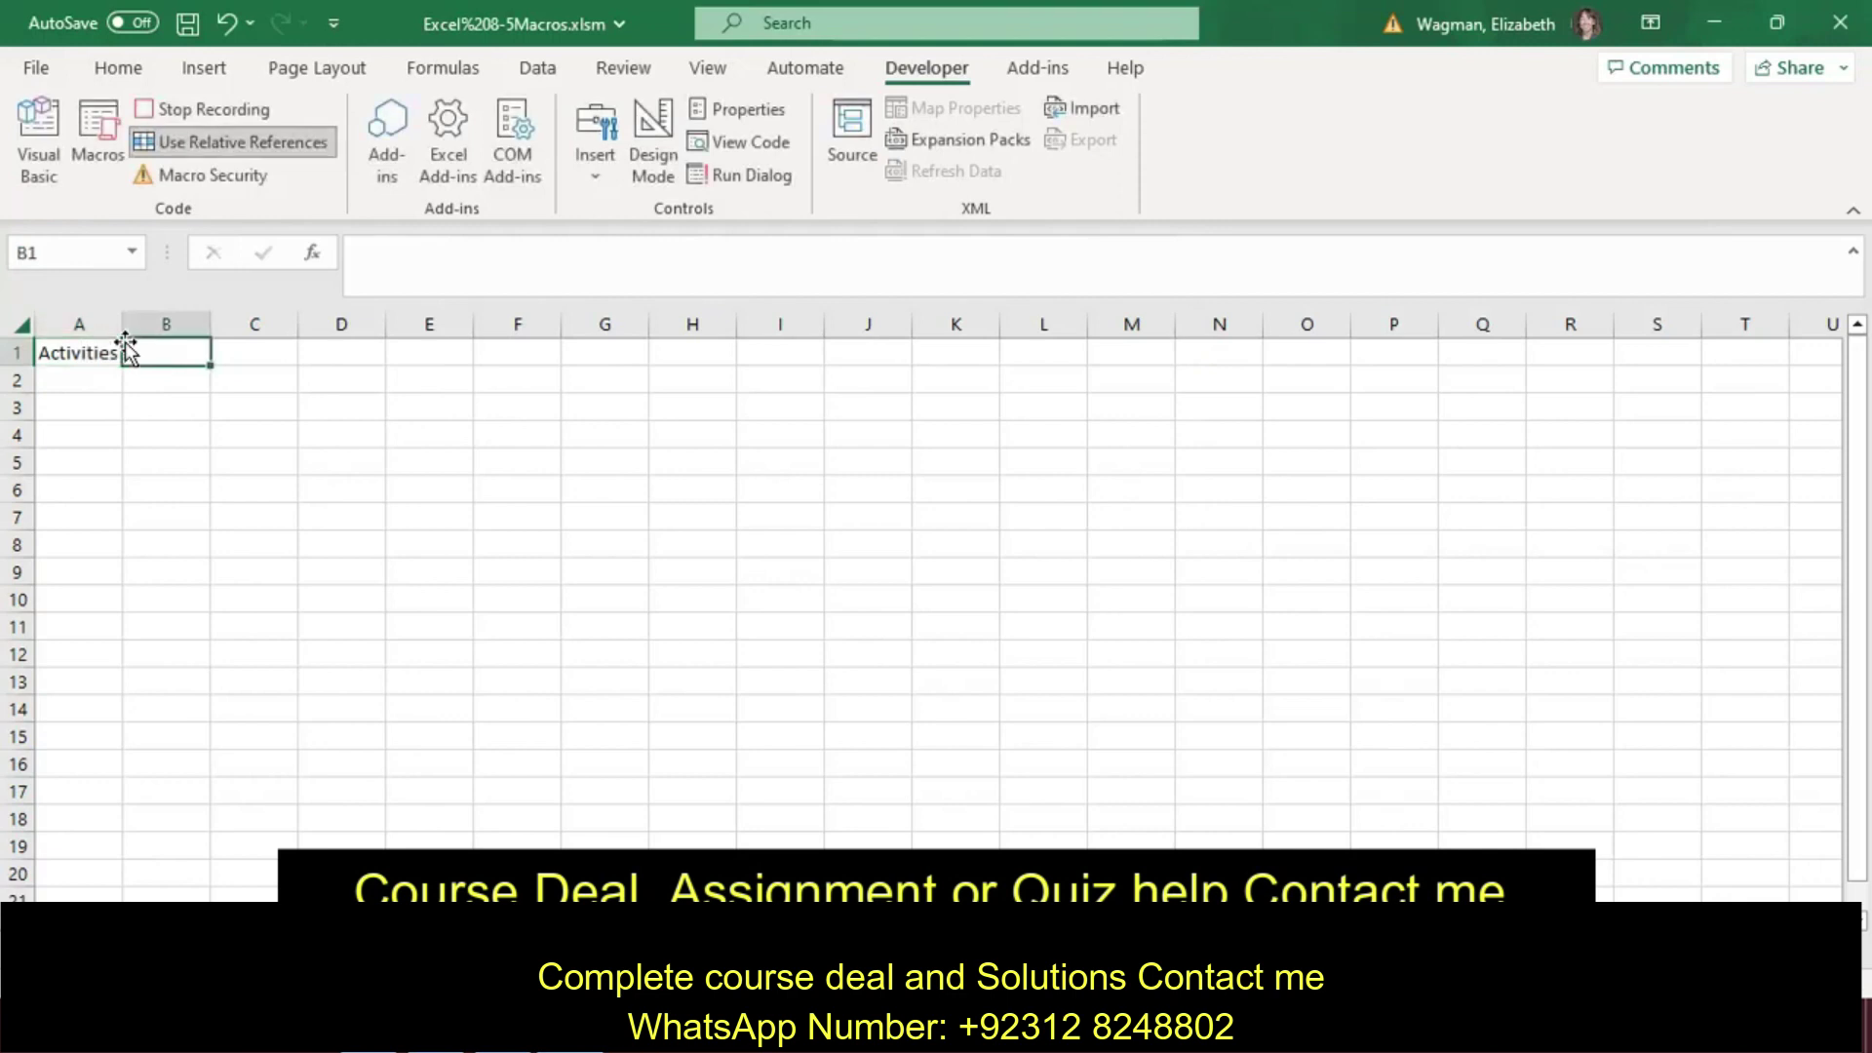
text(Calories)
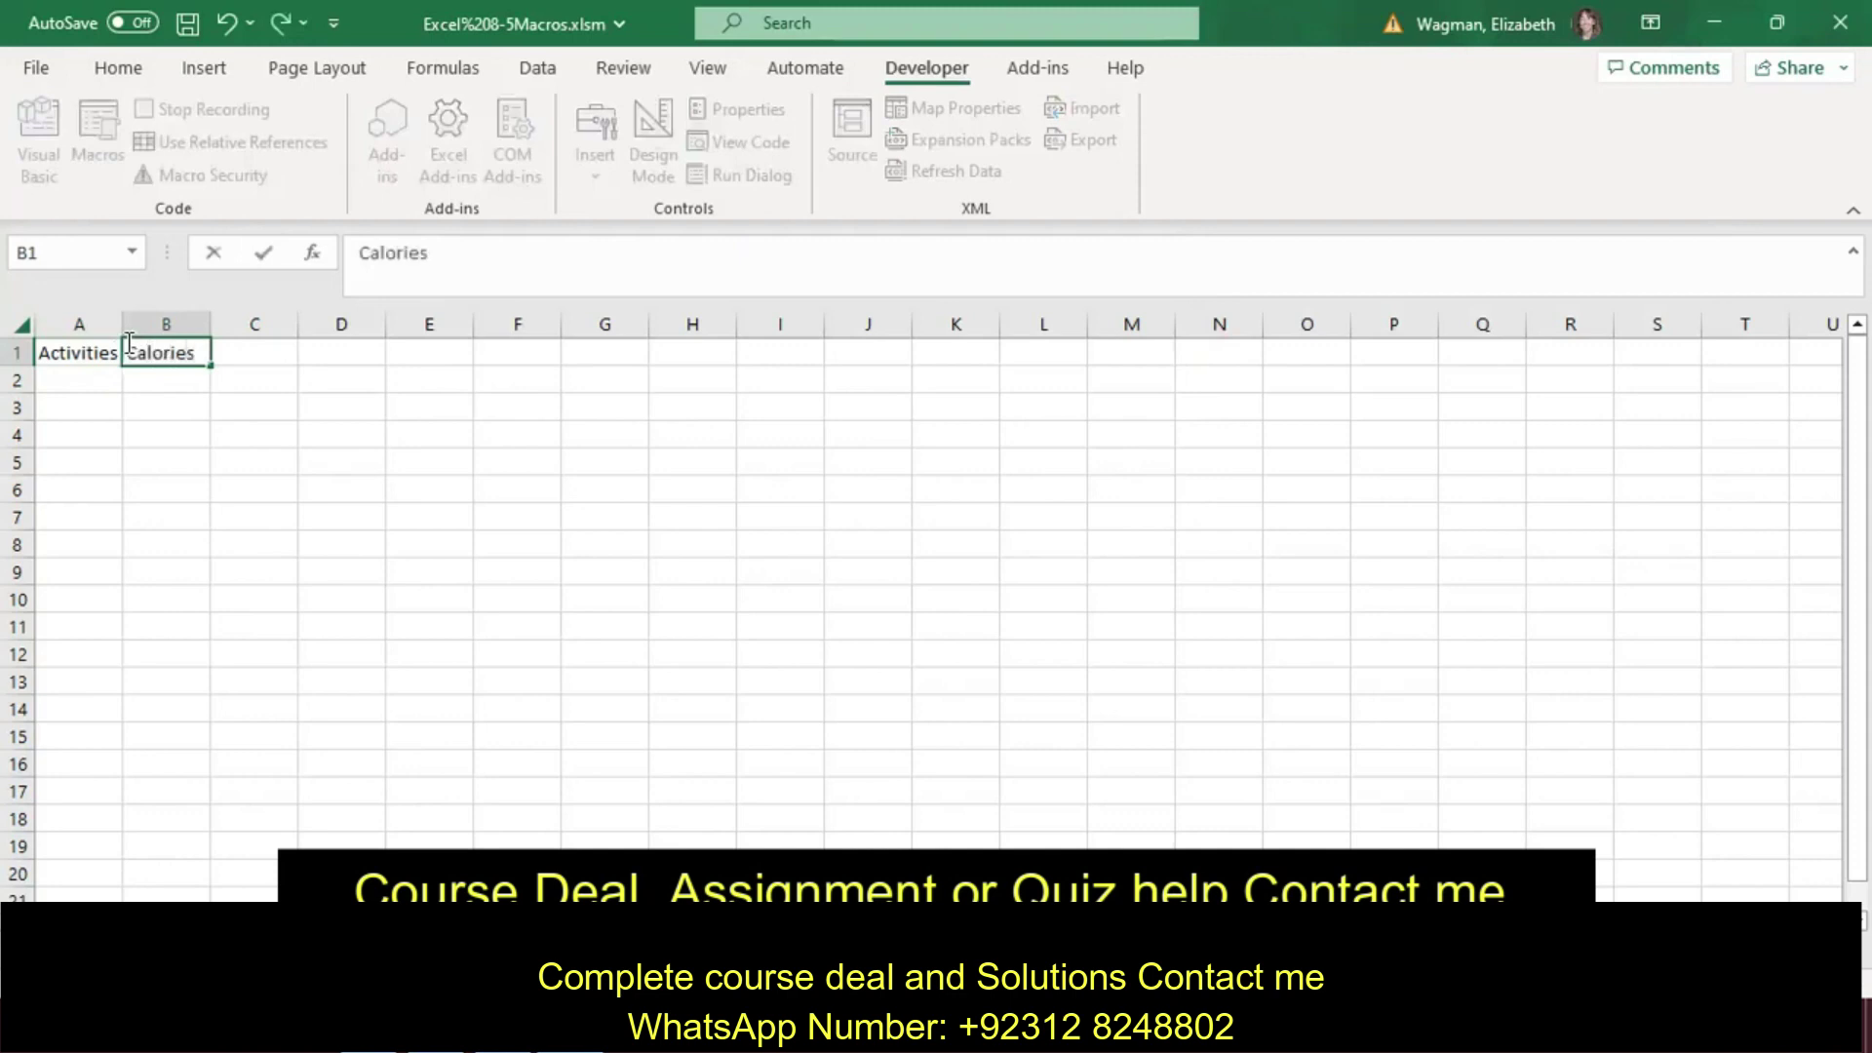
key(Tab)
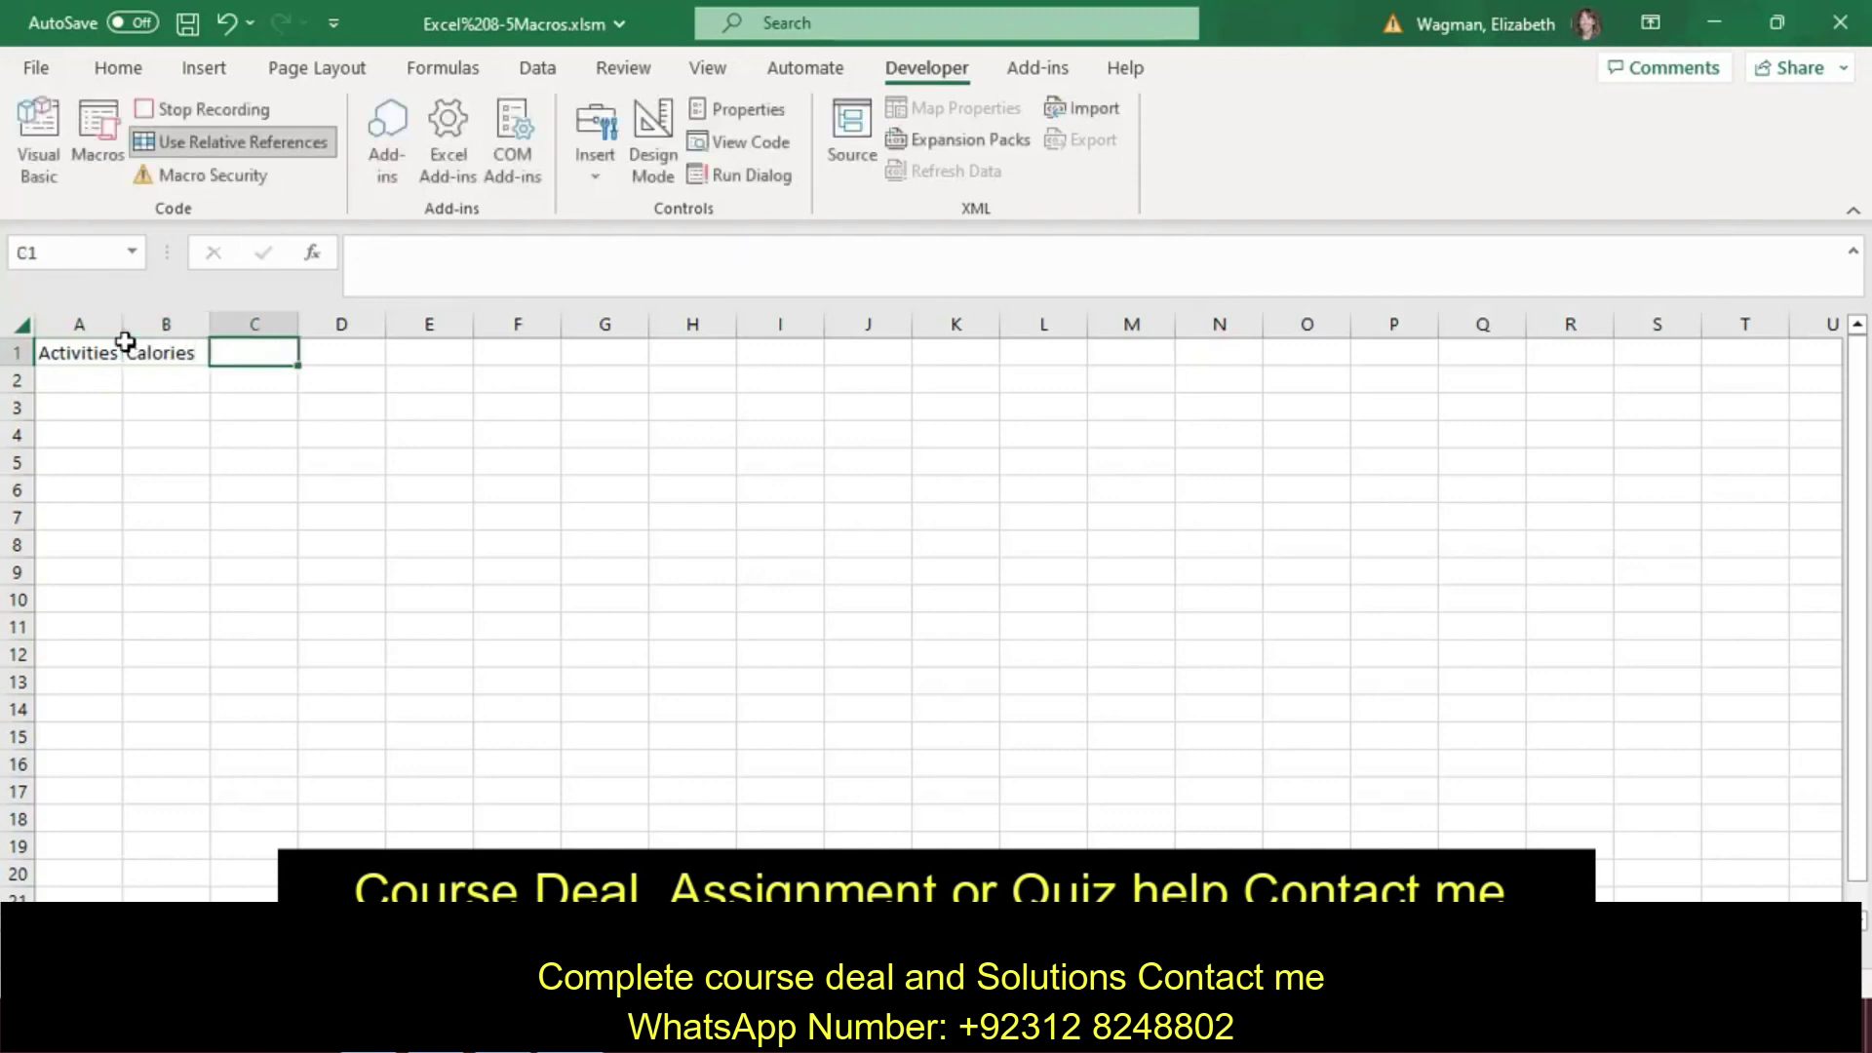
text(Times)
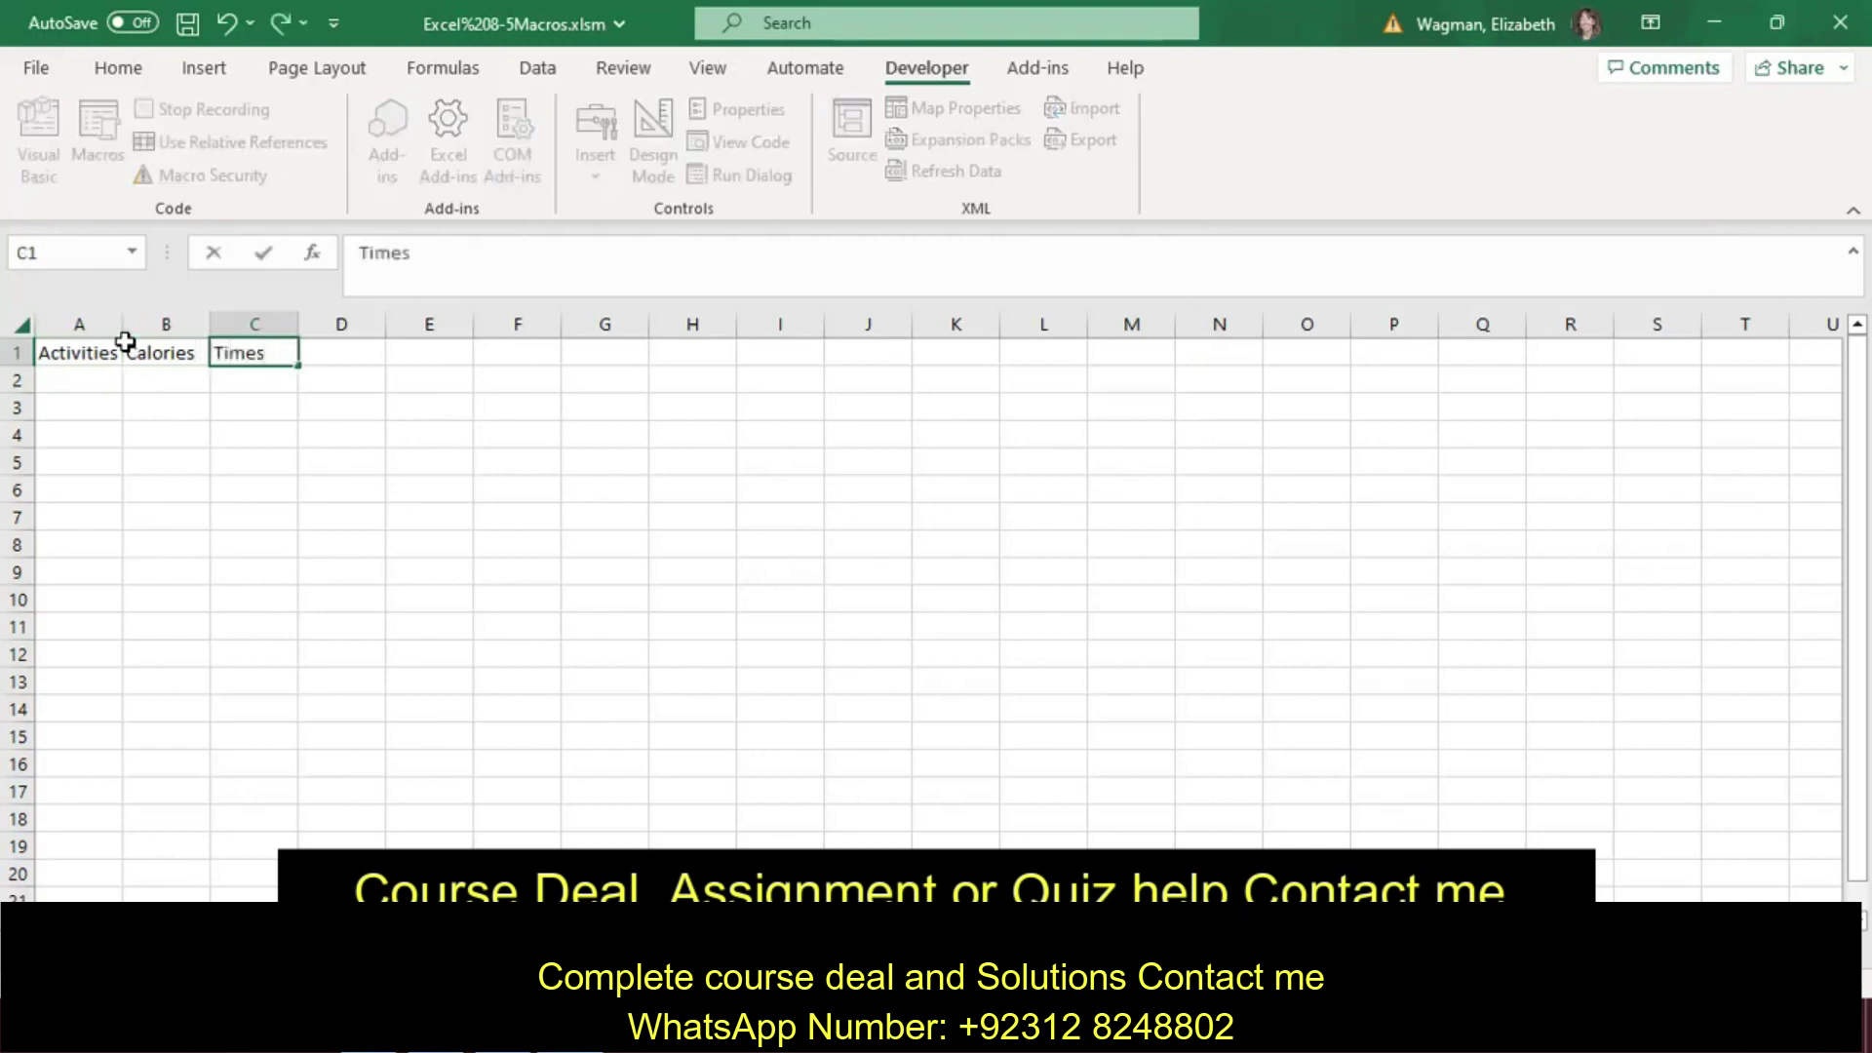
key(Tab)
text(Burn)
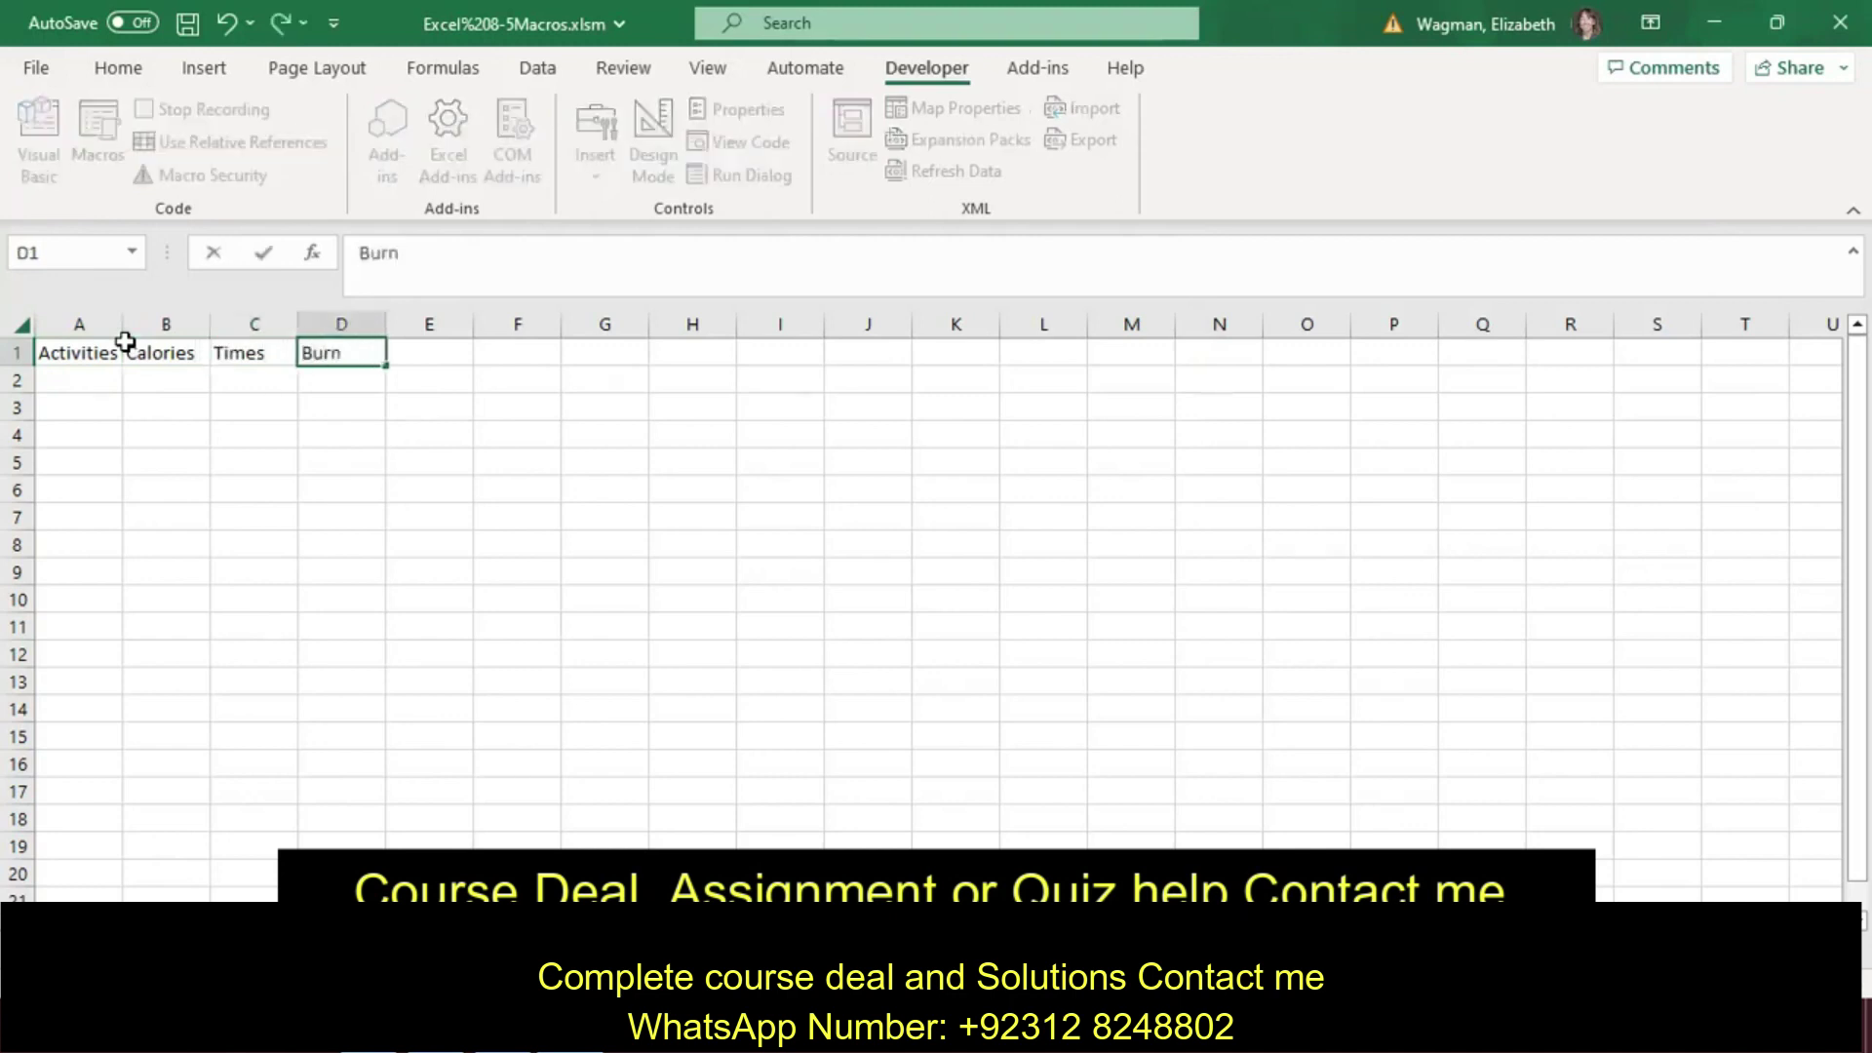
text(ed)
key(Tab)
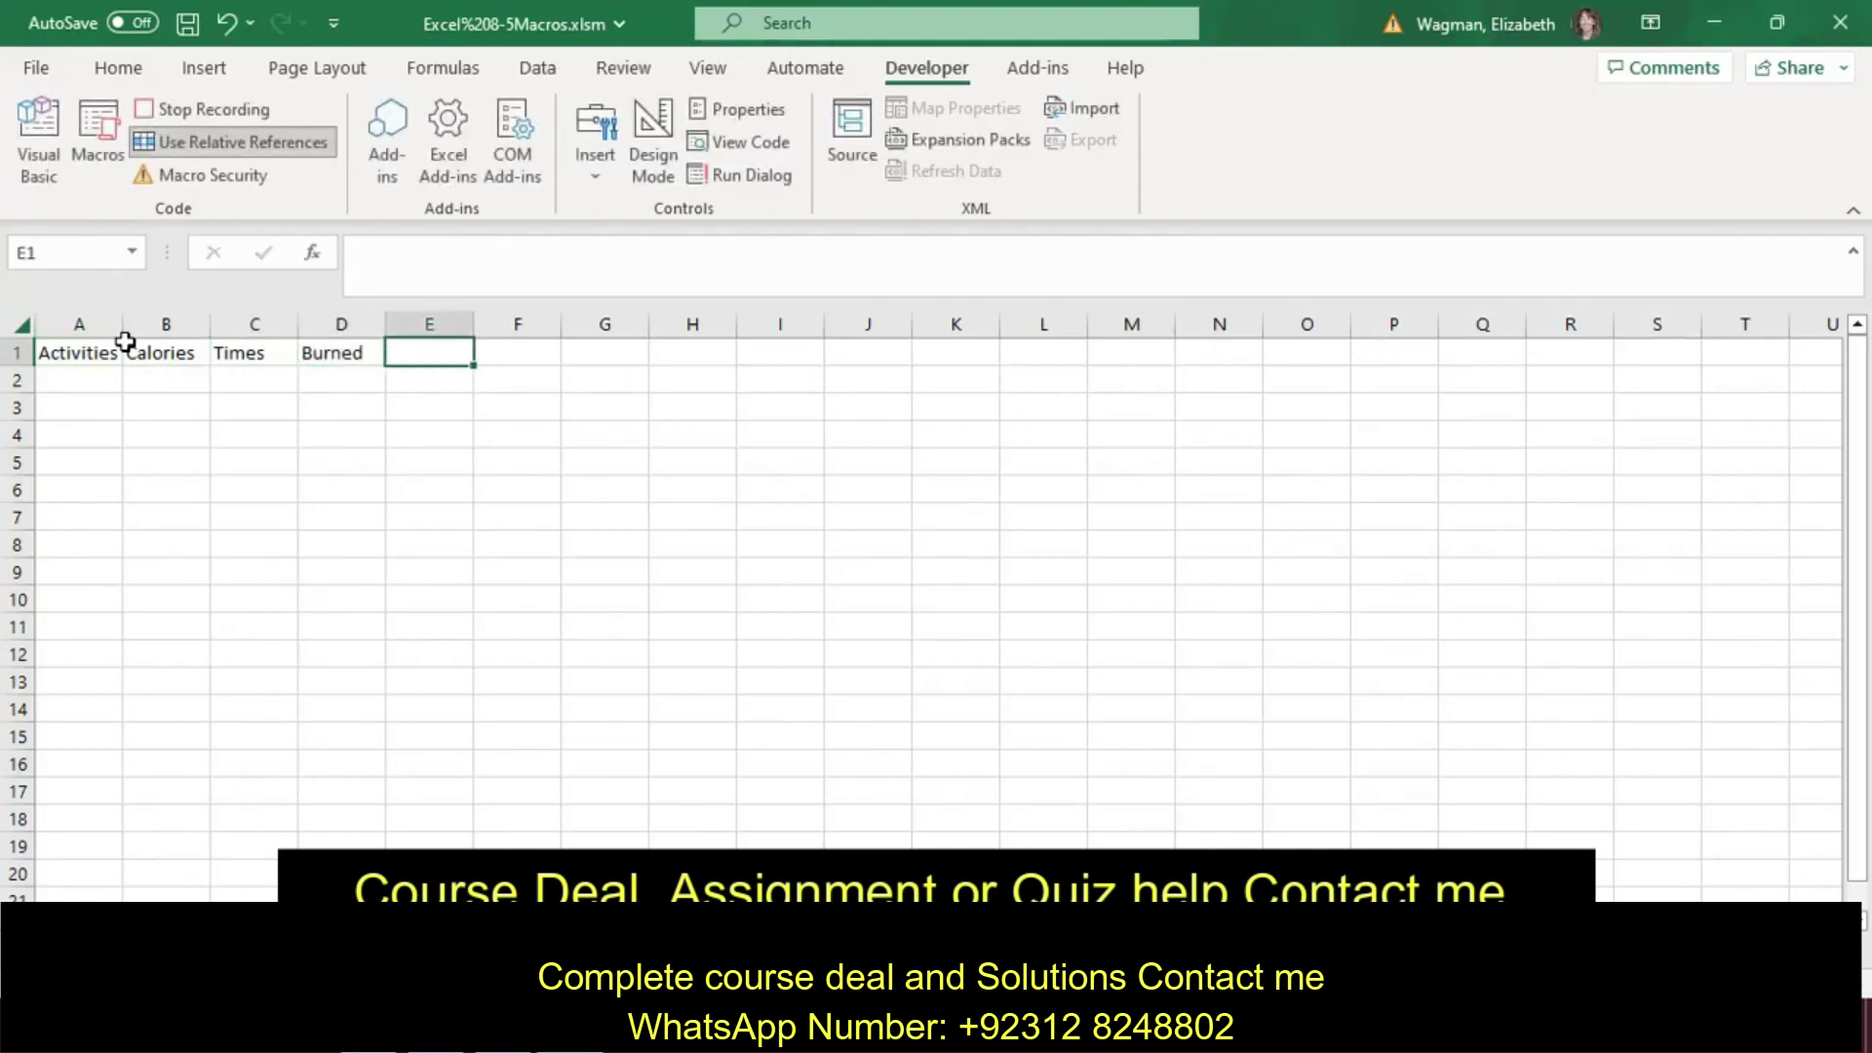
key(Left)
key(Left)
key(Left)
key(Left)
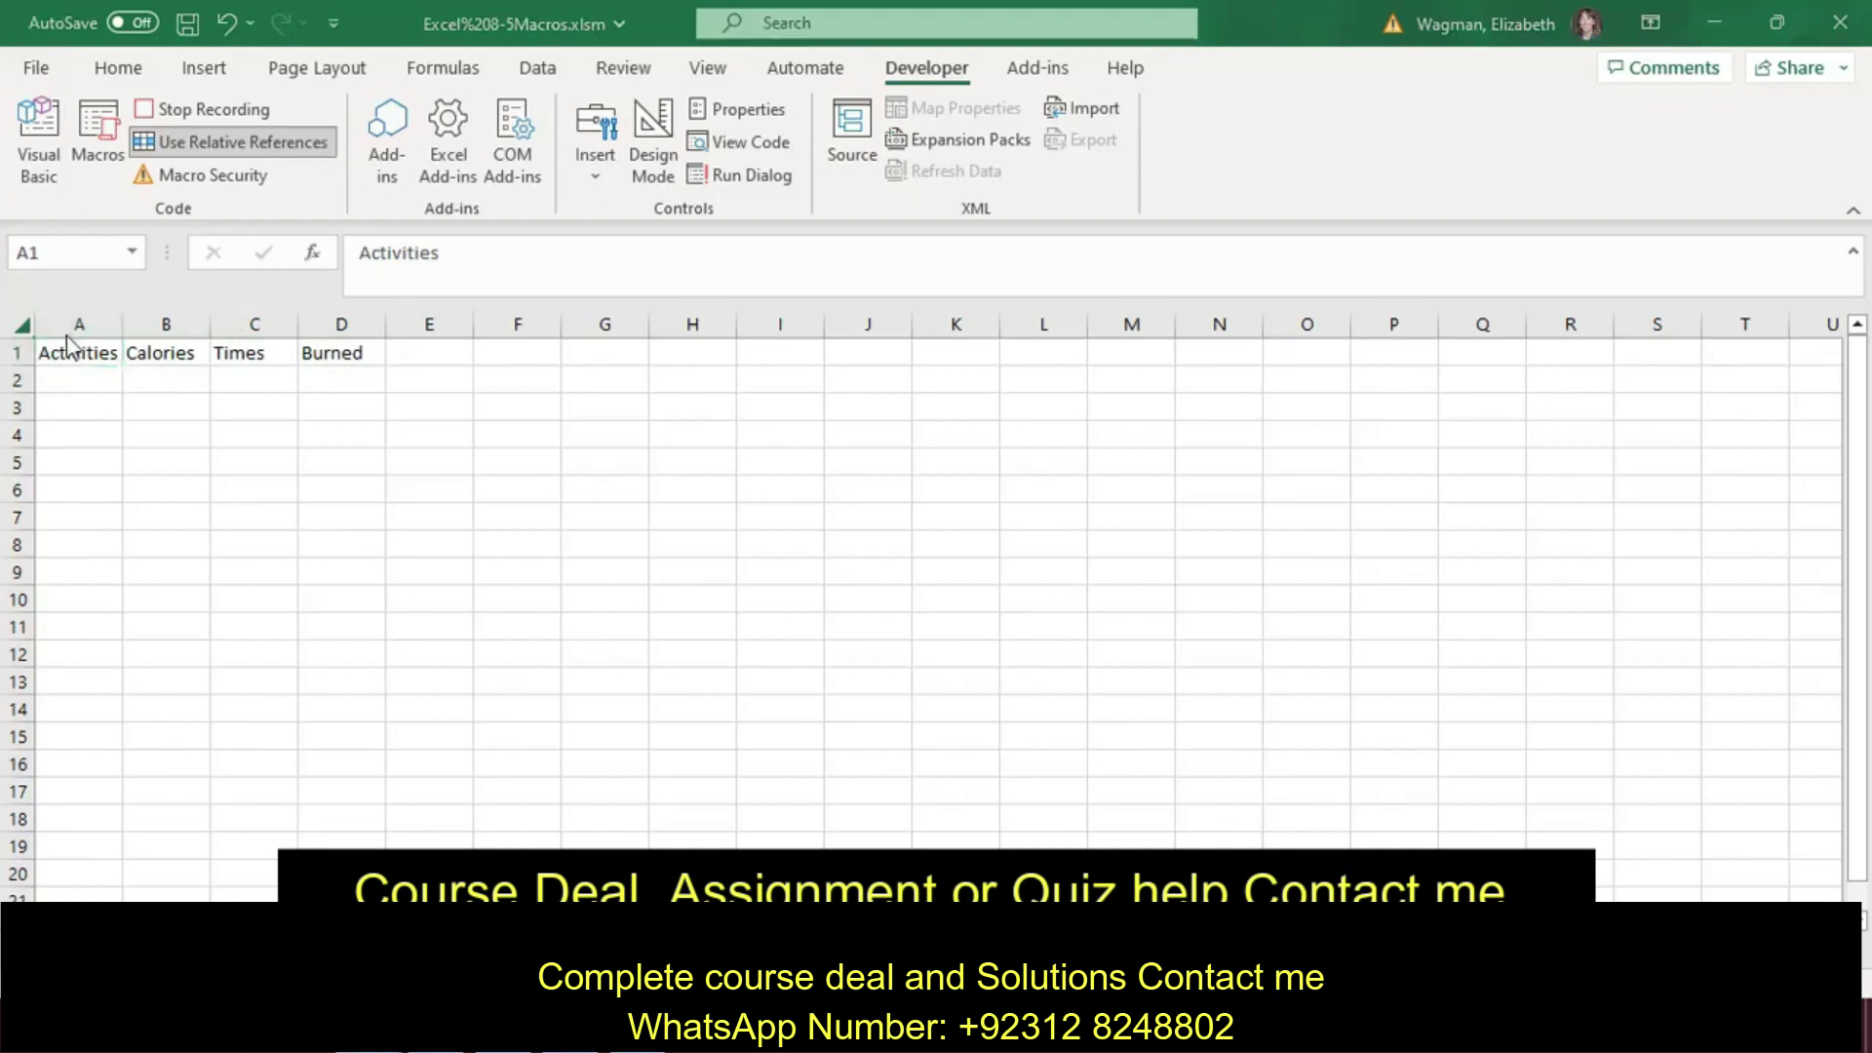
Step: Make the A1:D1 headers bold and italic, then select cell A4
drag(70, 348, 342, 351)
click(118, 68)
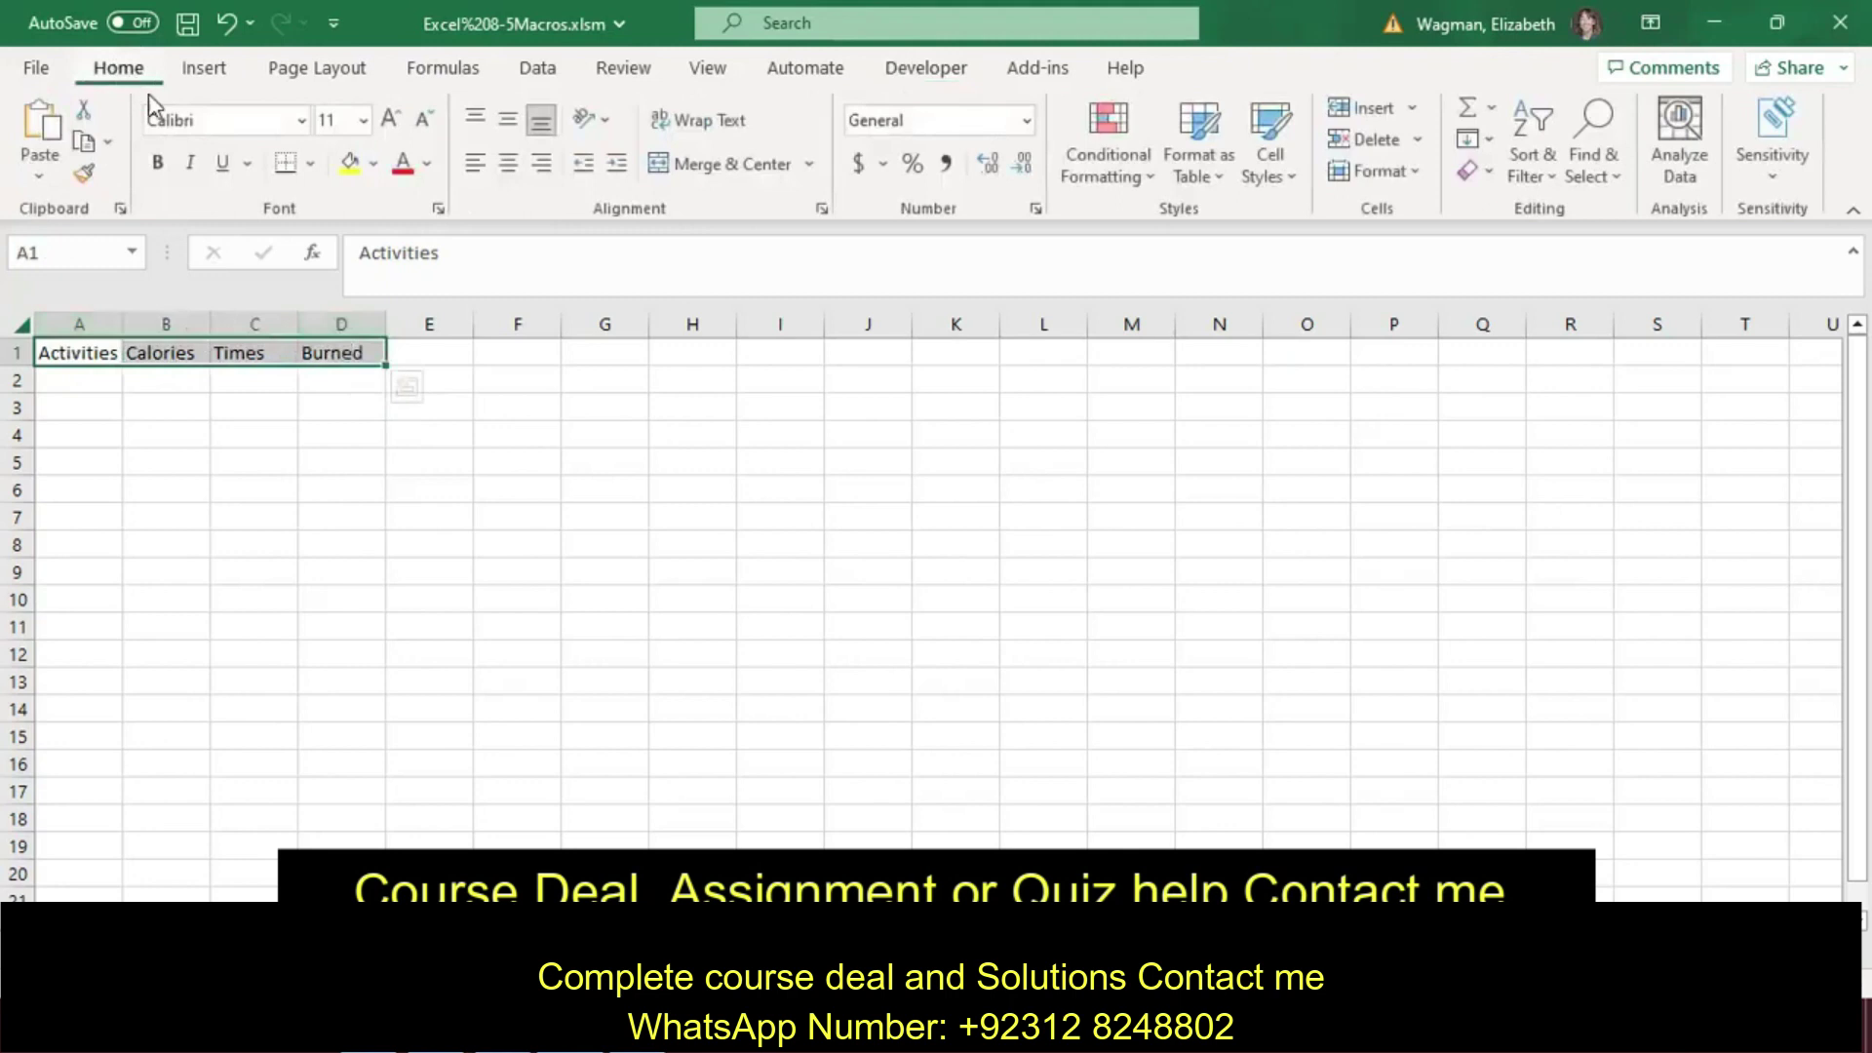
click(157, 162)
click(190, 162)
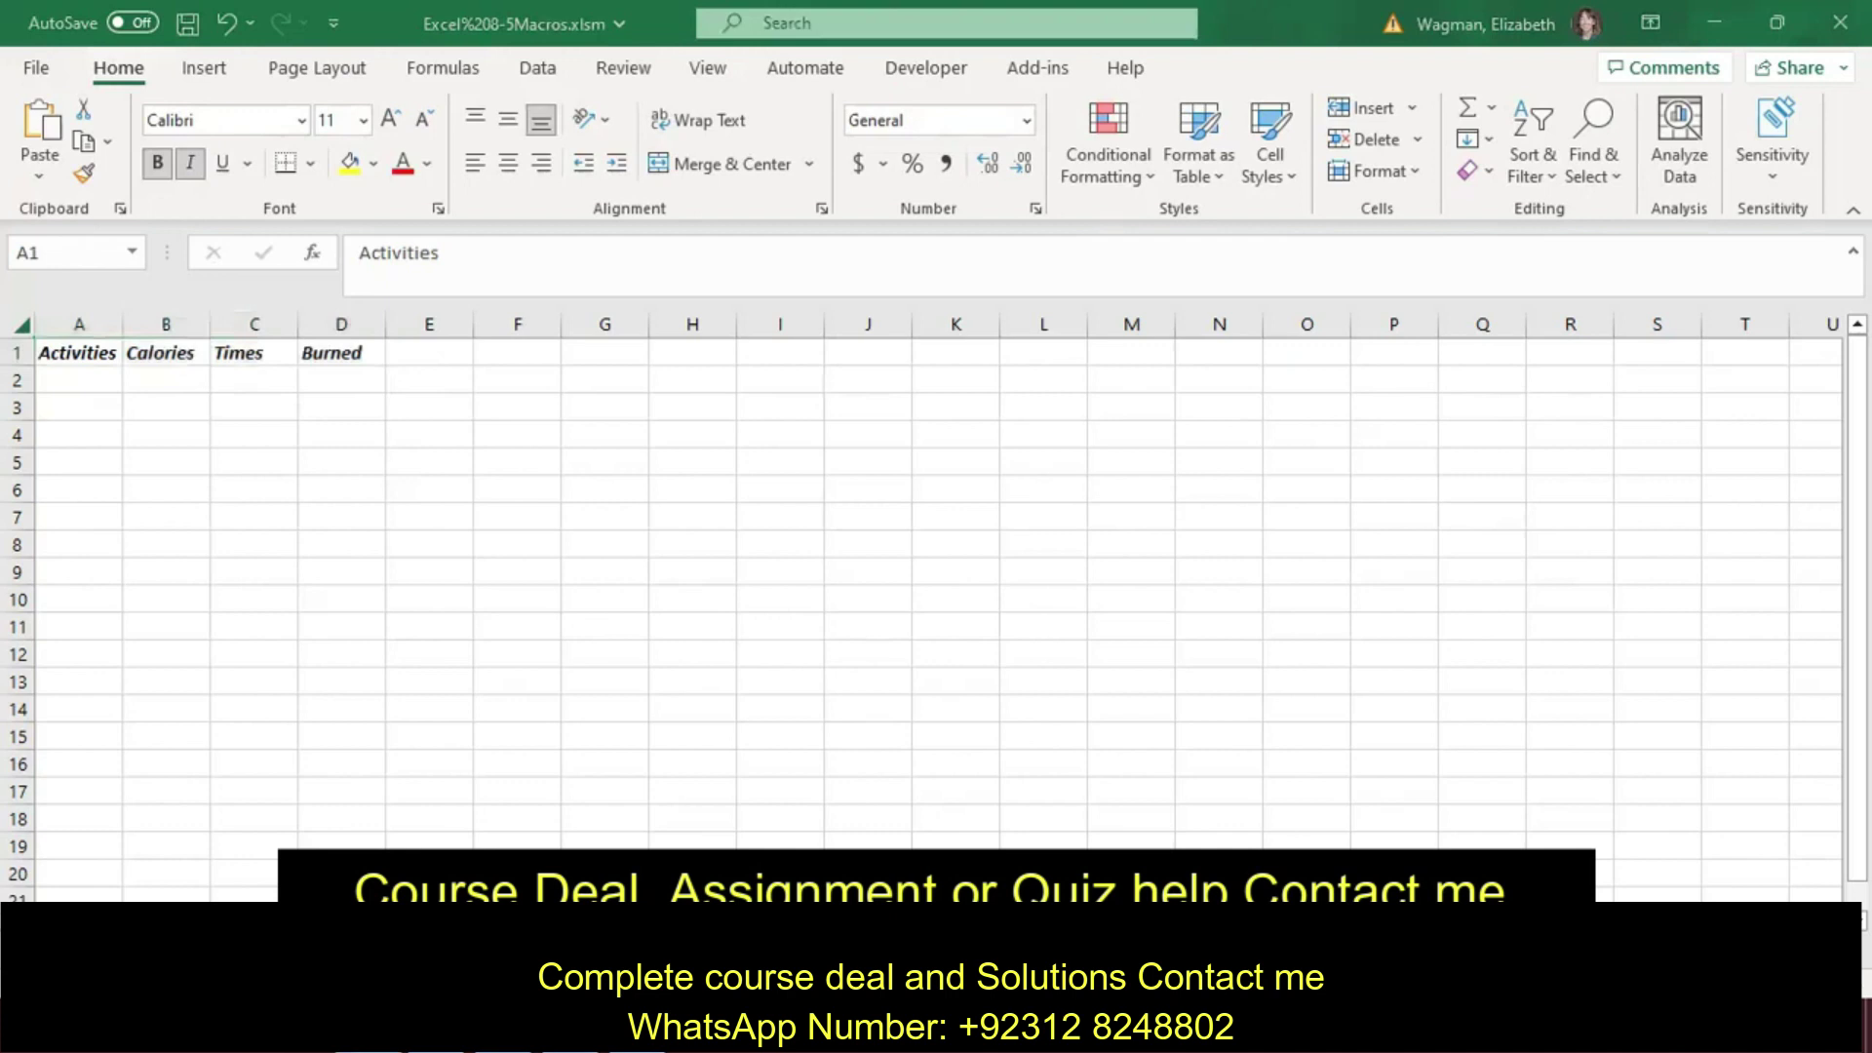
click(65, 433)
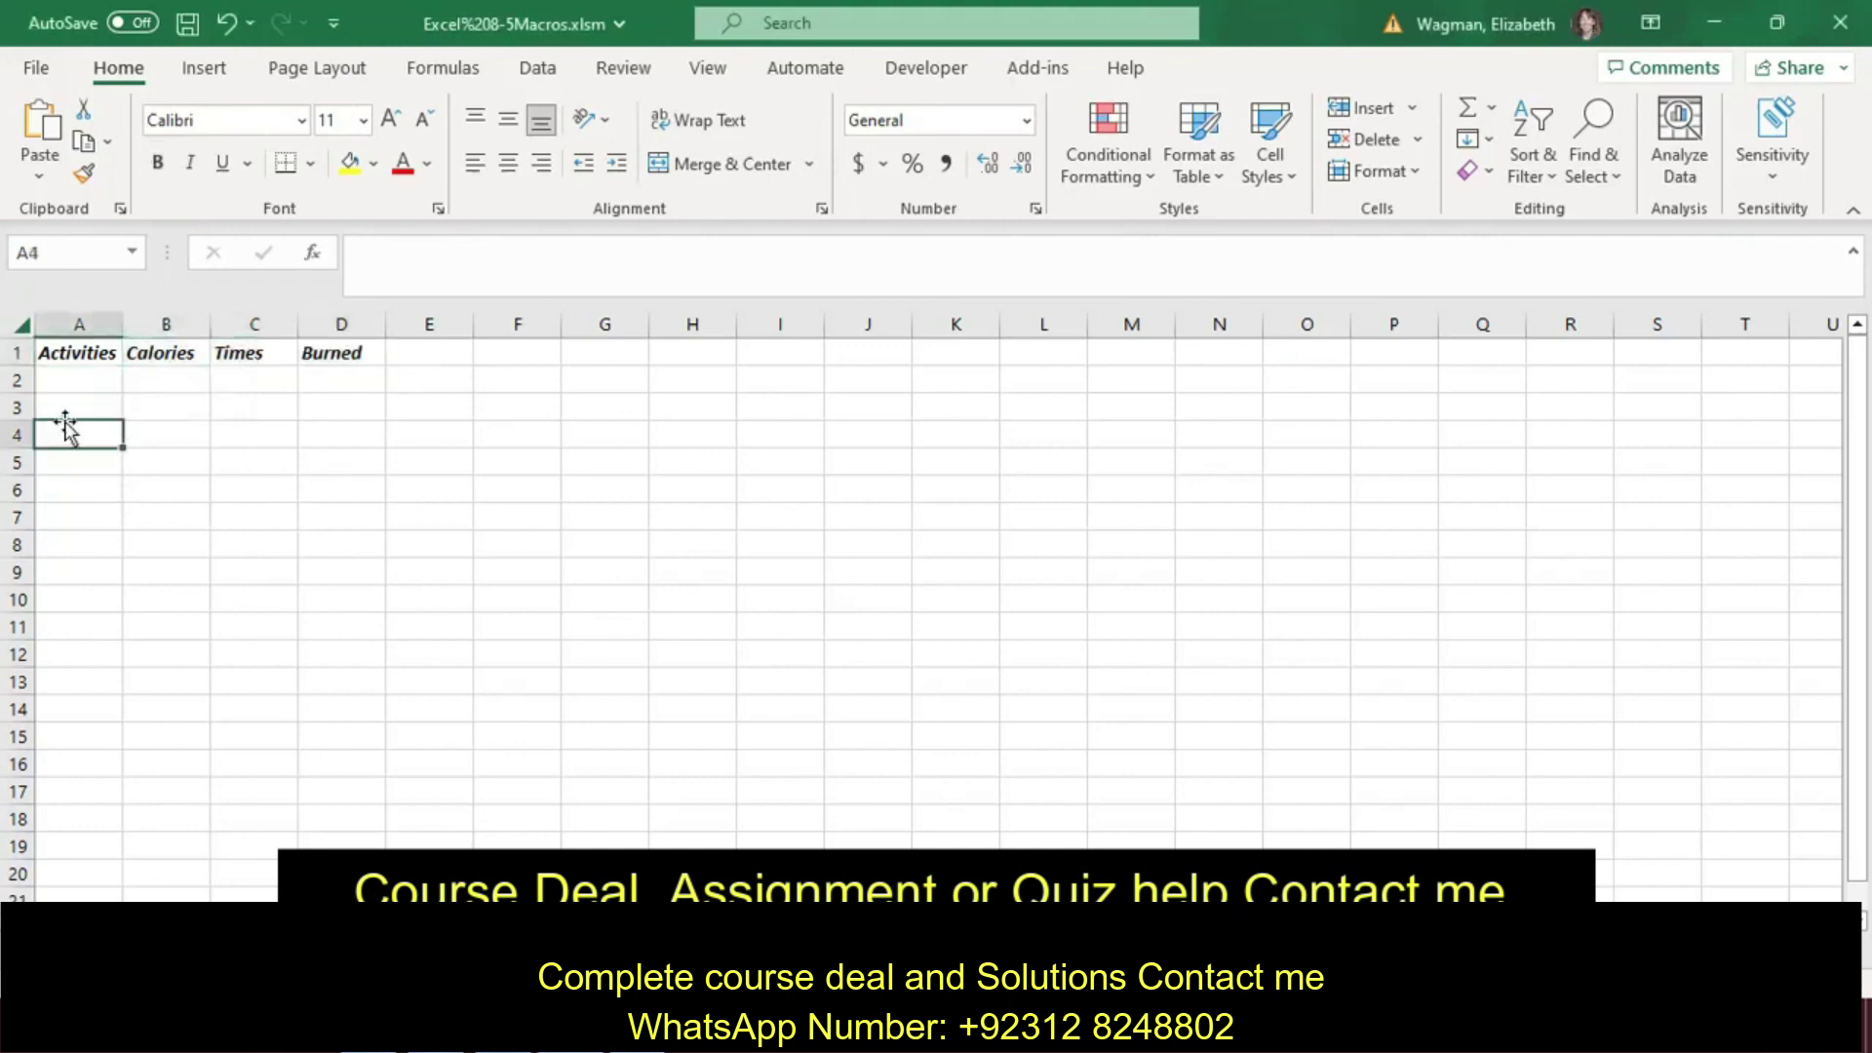
Step: With relative references on, record macro 'Activities', shortcut Ctrl+Shift+A, description 'Enter activities'
click(931, 67)
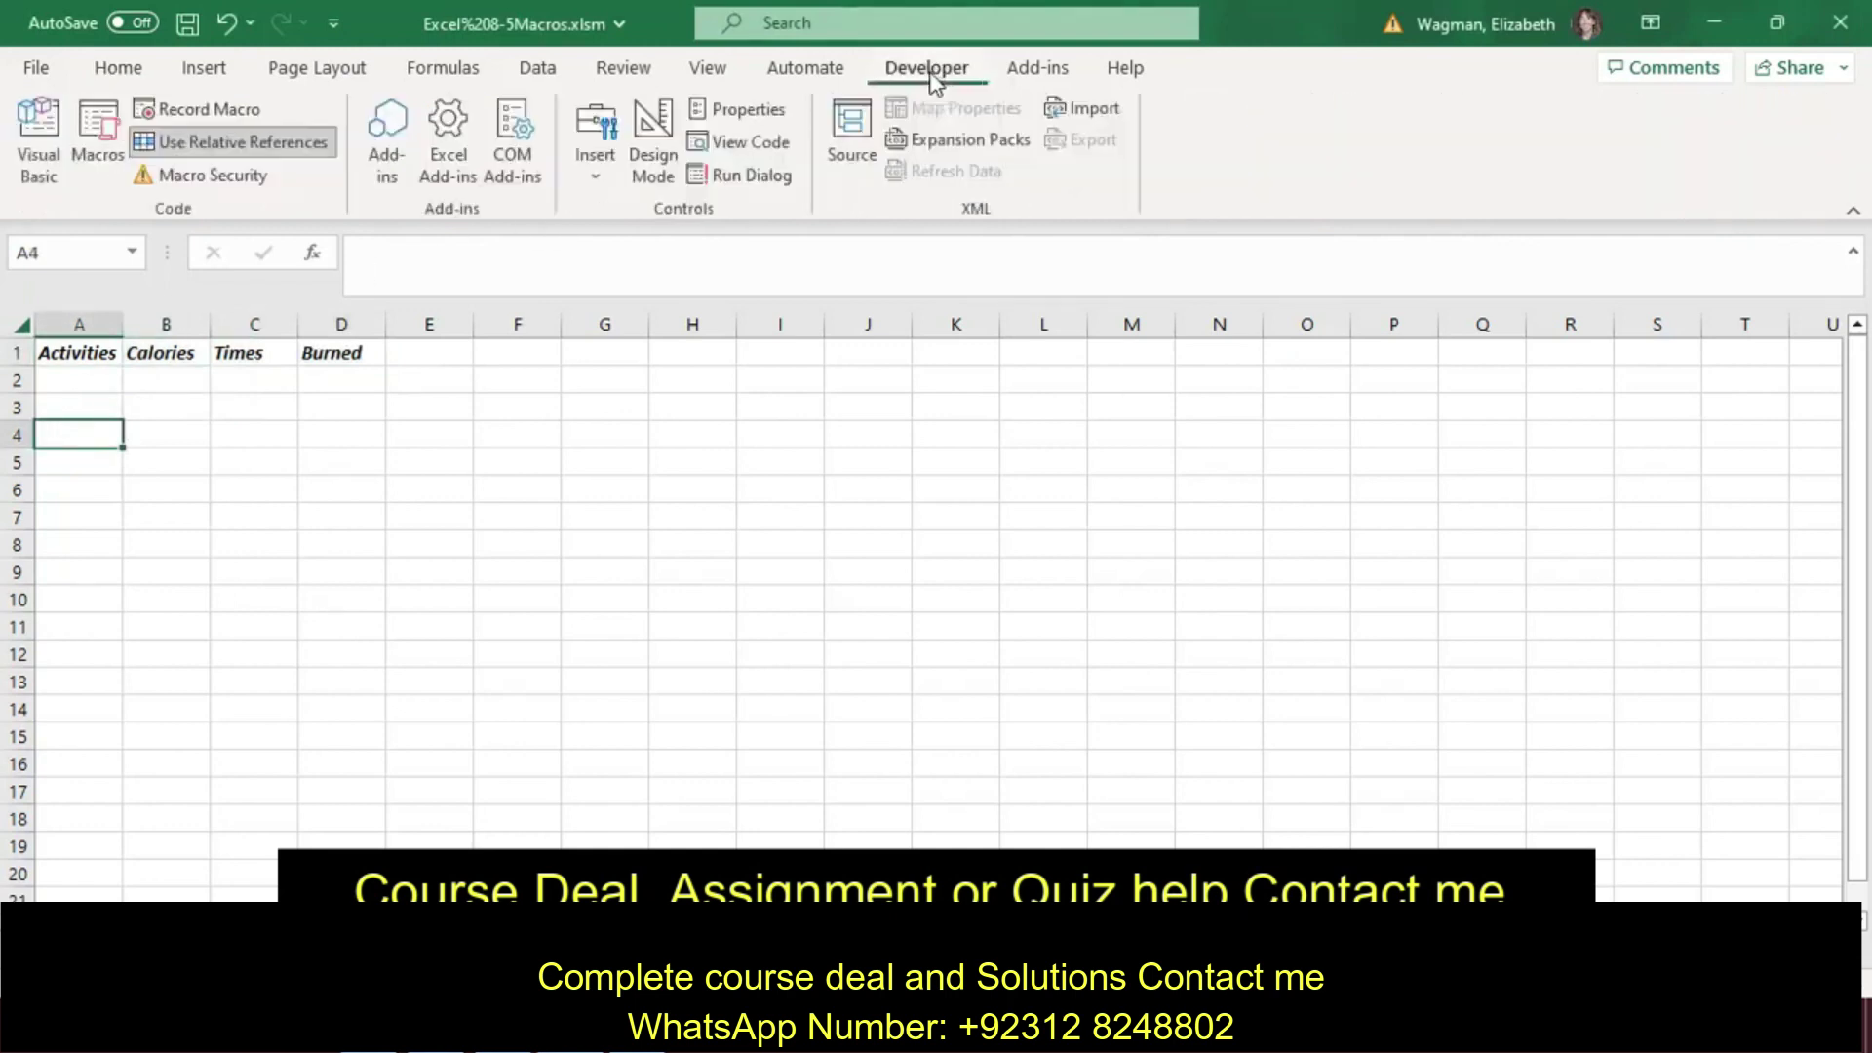
click(224, 146)
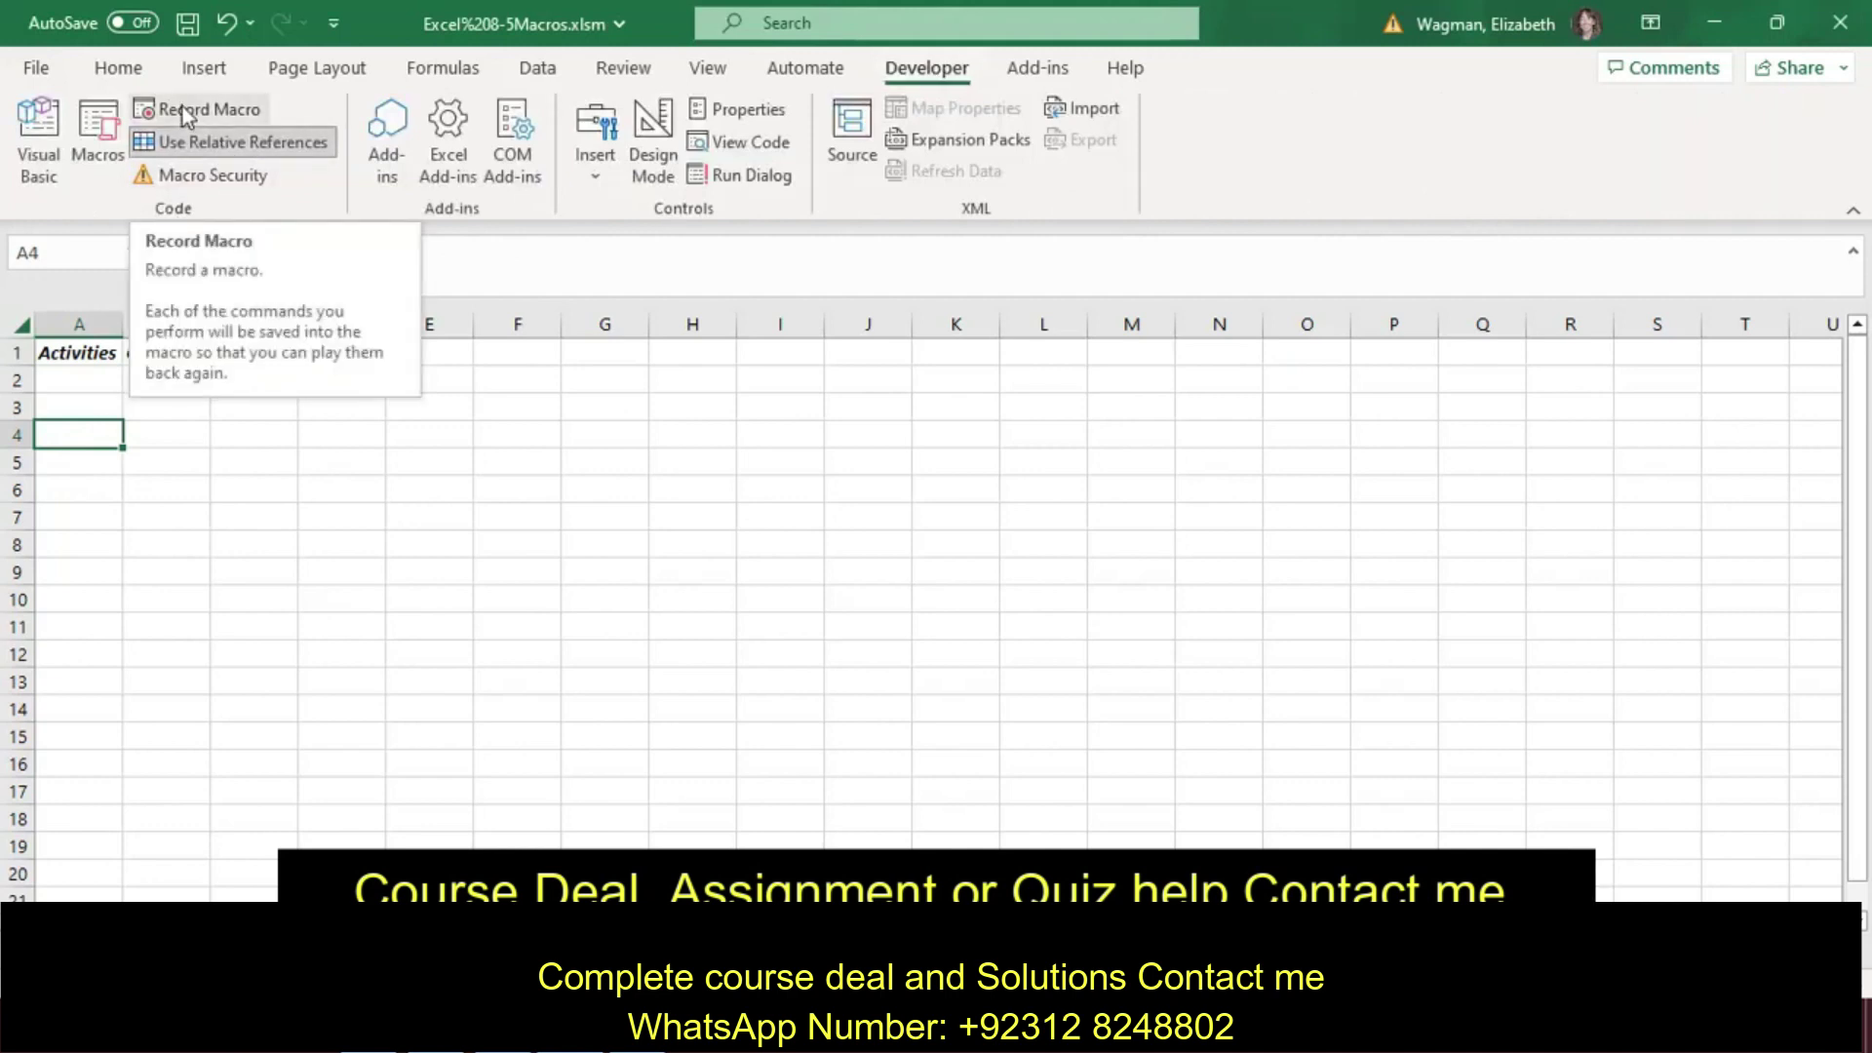
click(185, 112)
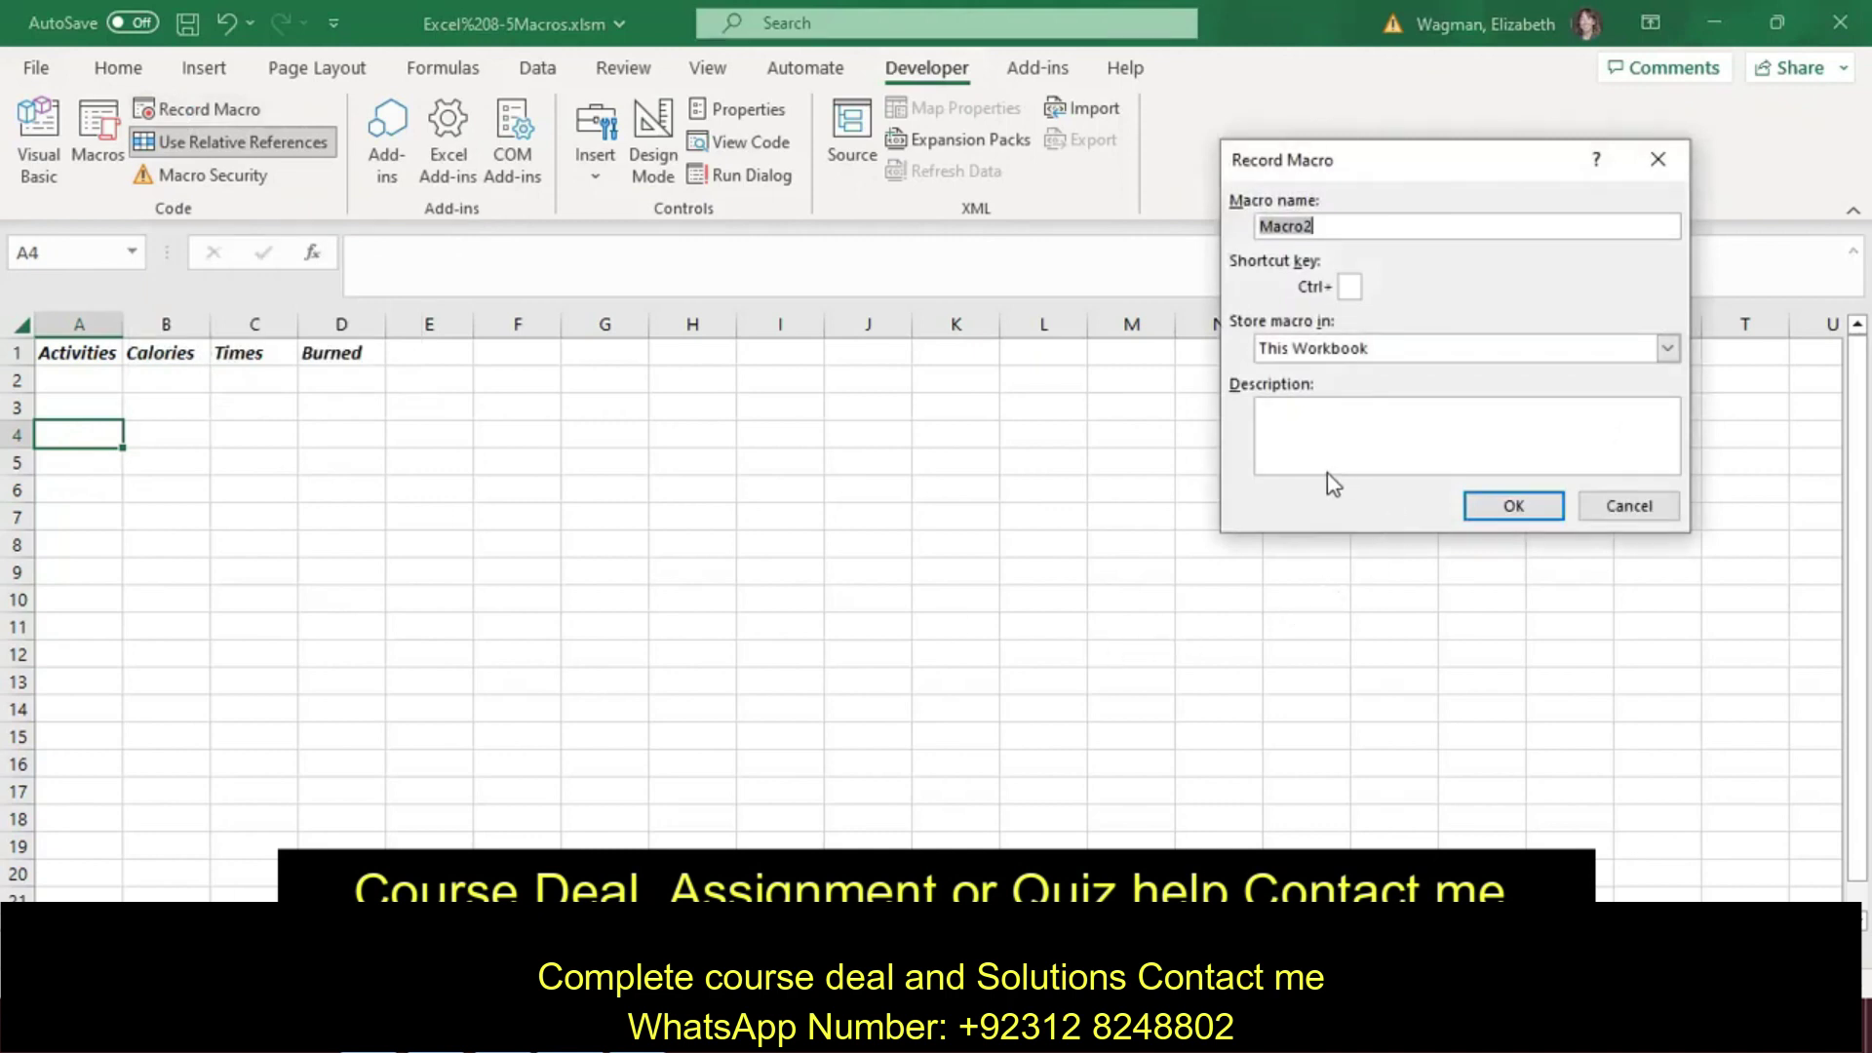
text(Activities)
text(A)
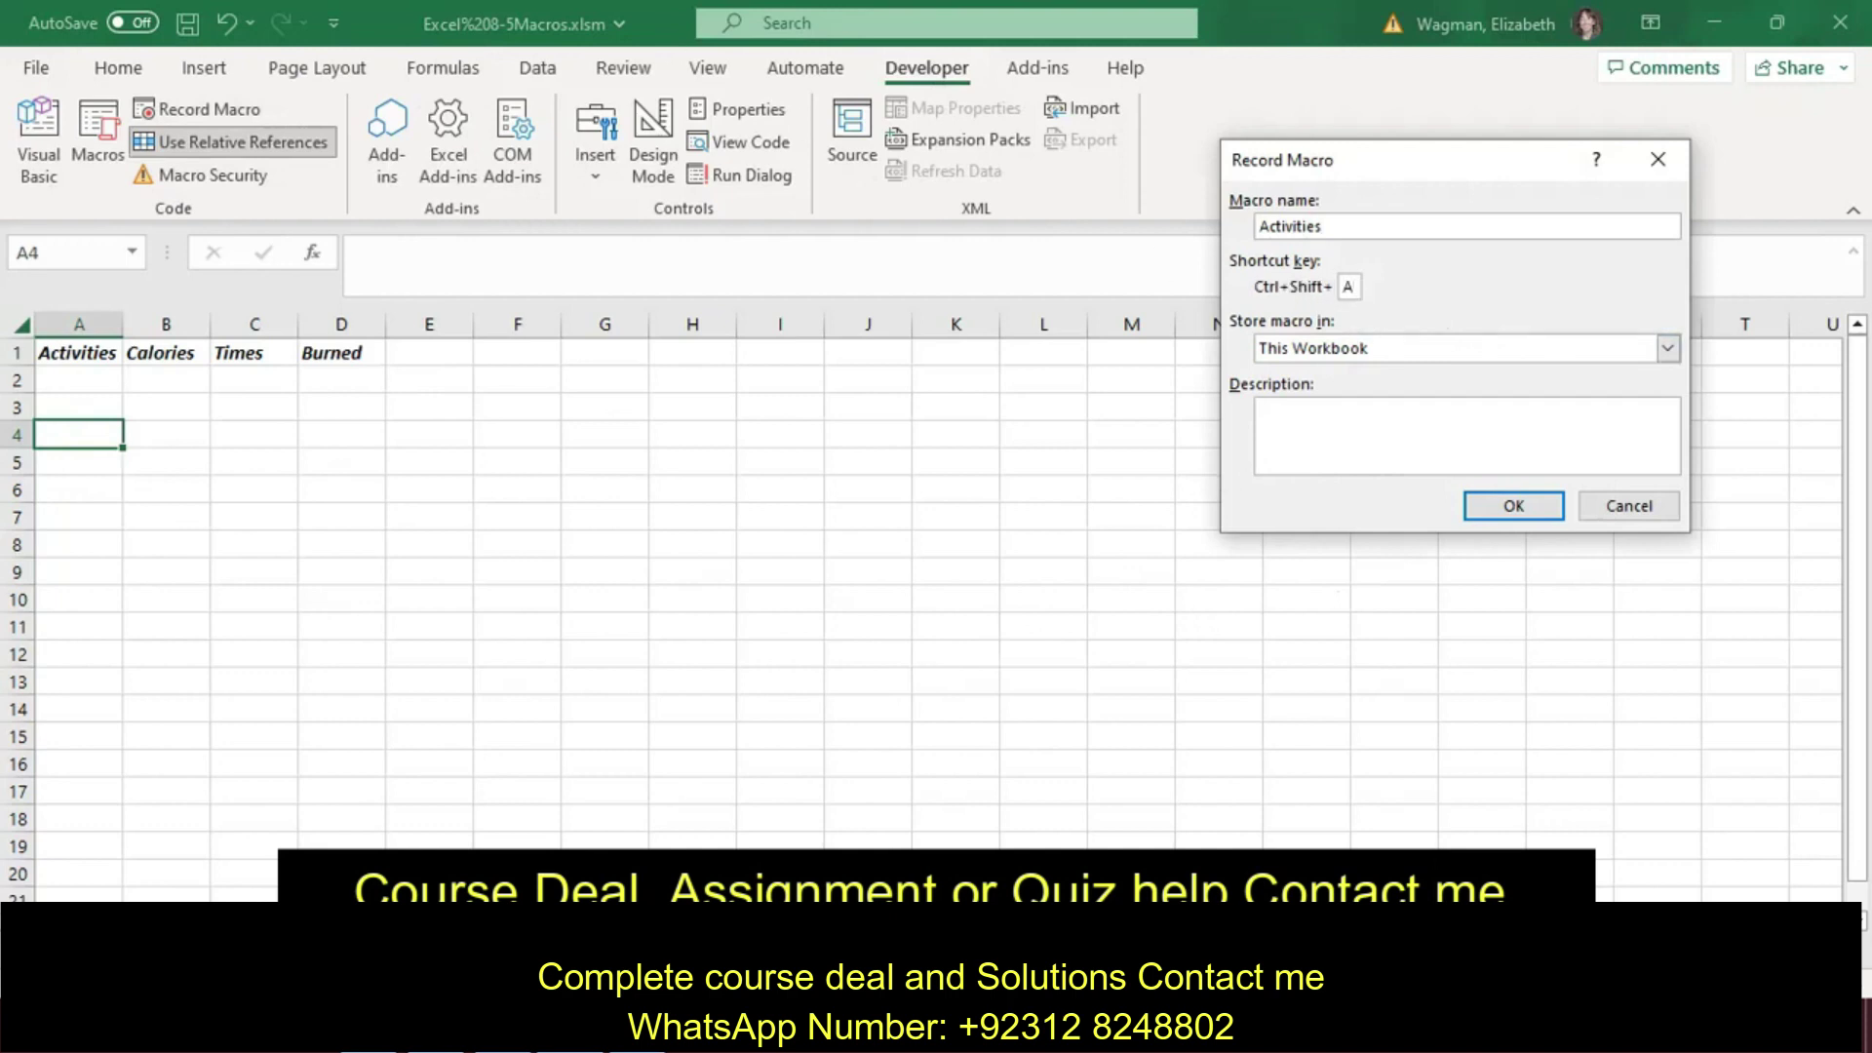
key(Return)
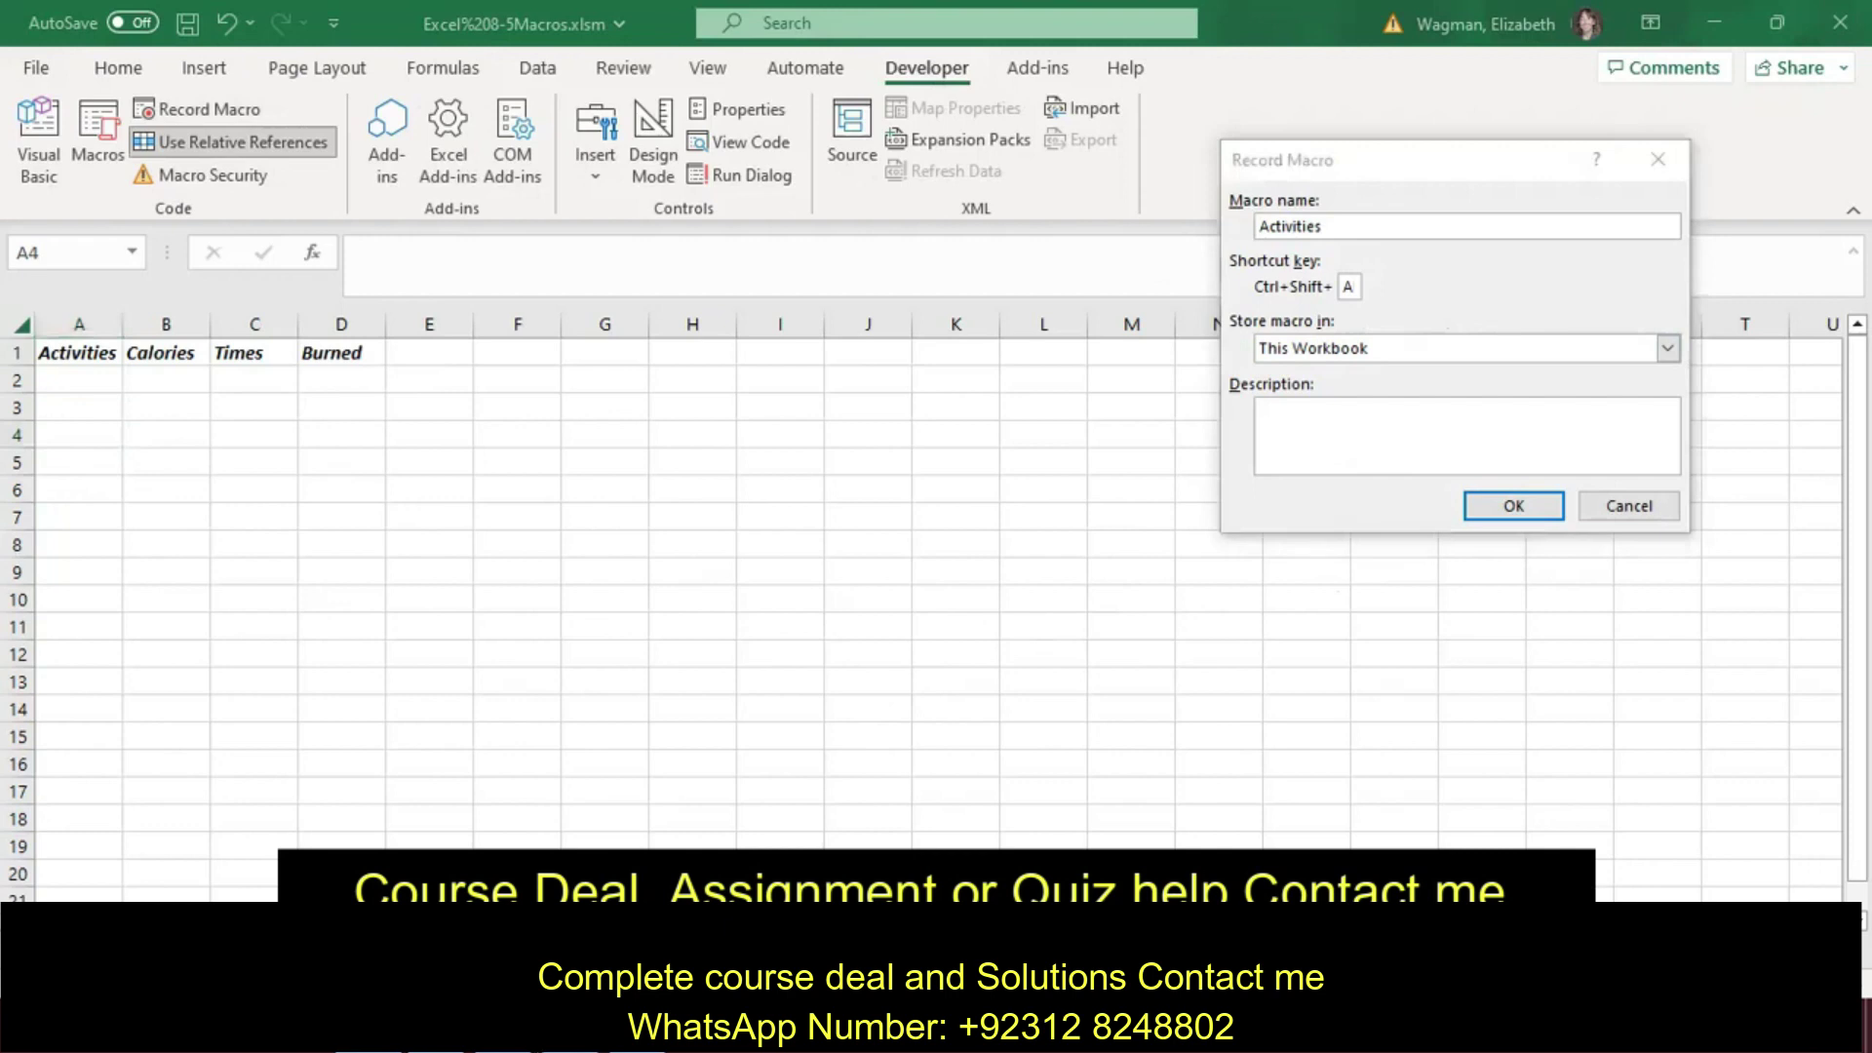
click(1430, 433)
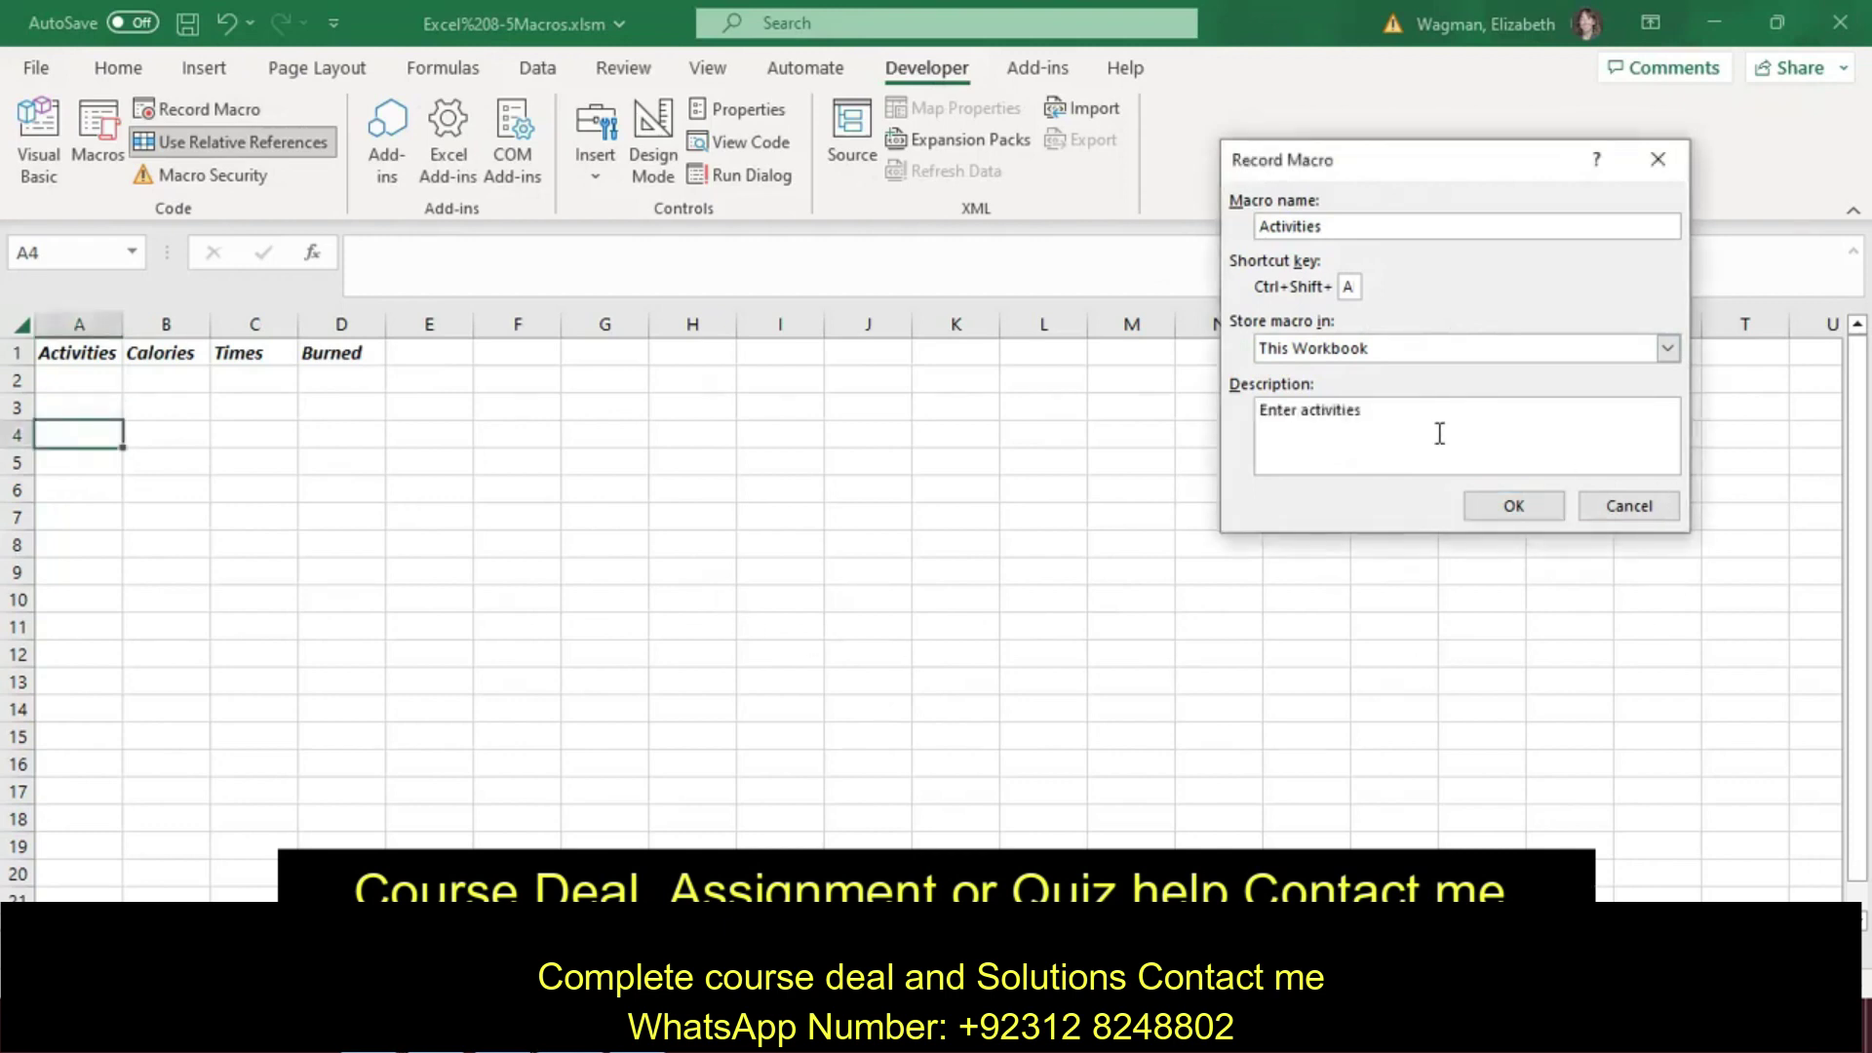
text(Enter activities)
click(1513, 507)
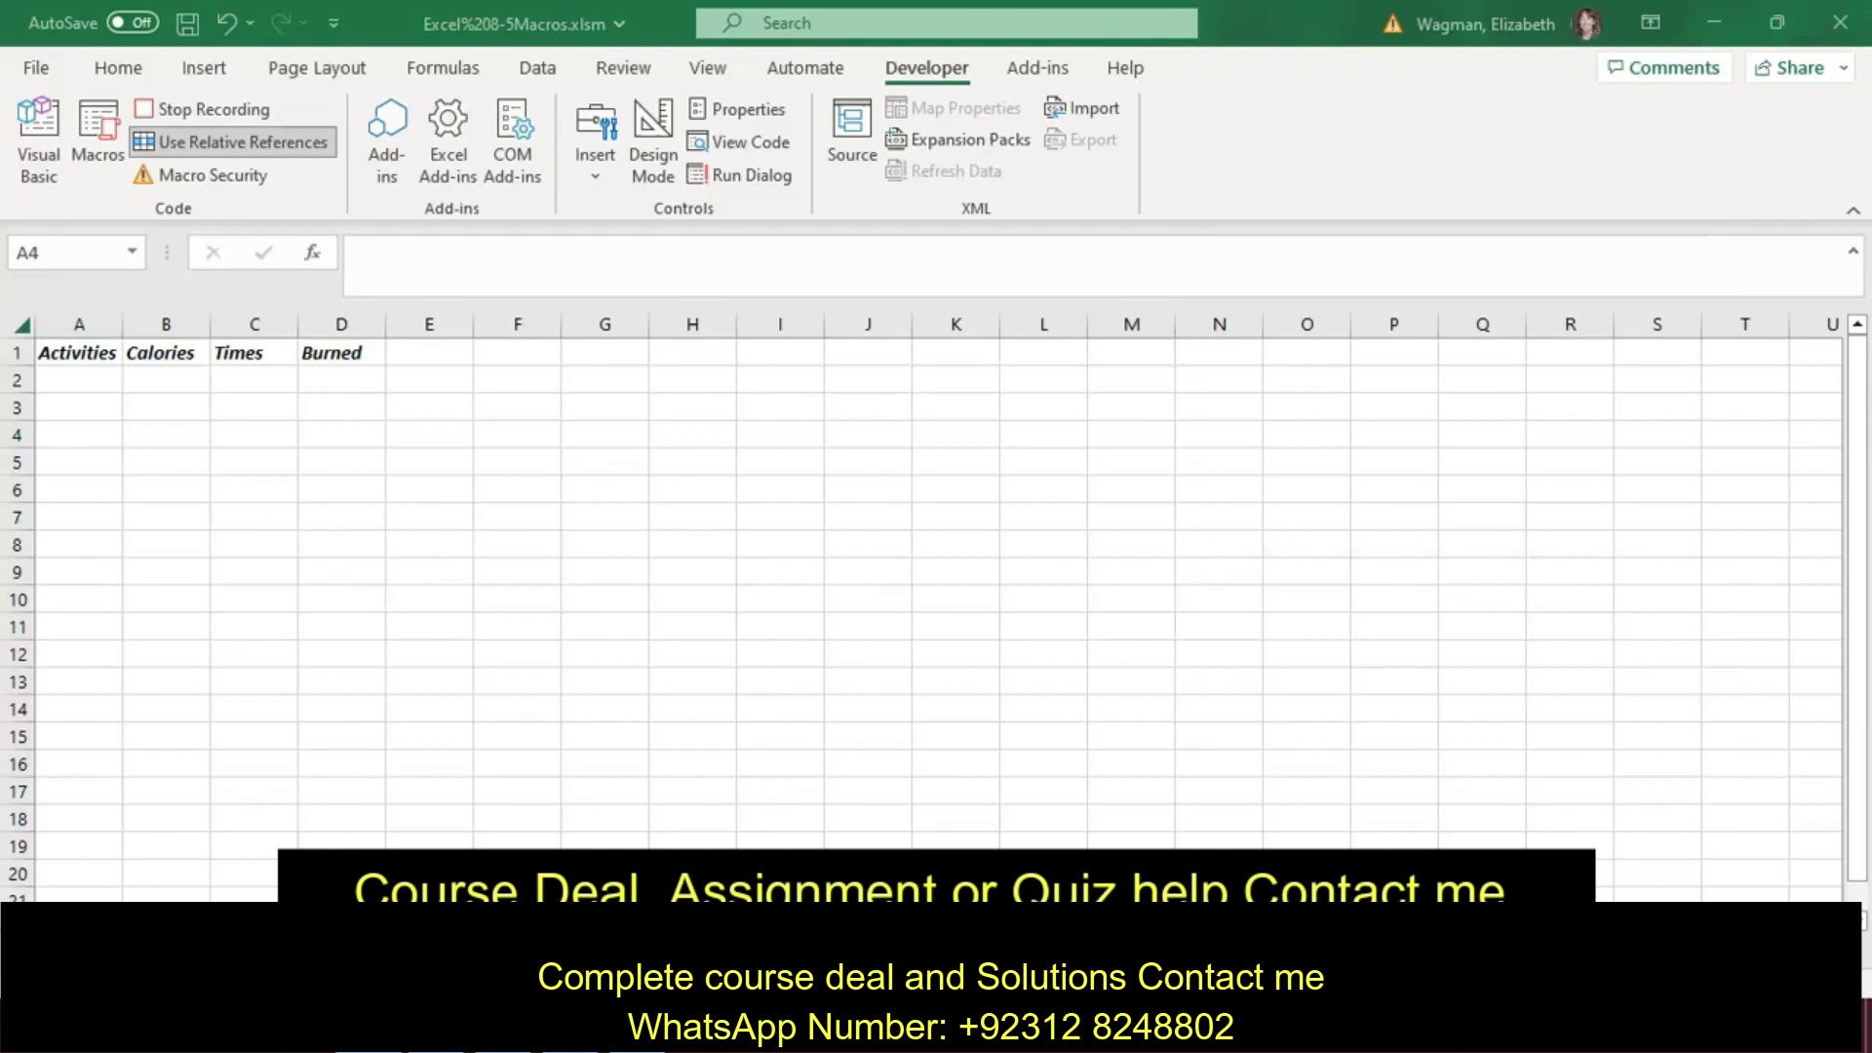
Step: Enter Dance Fusion, High Intensity Interval and Pilates/Yoga in cells A4:A6
click(82, 446)
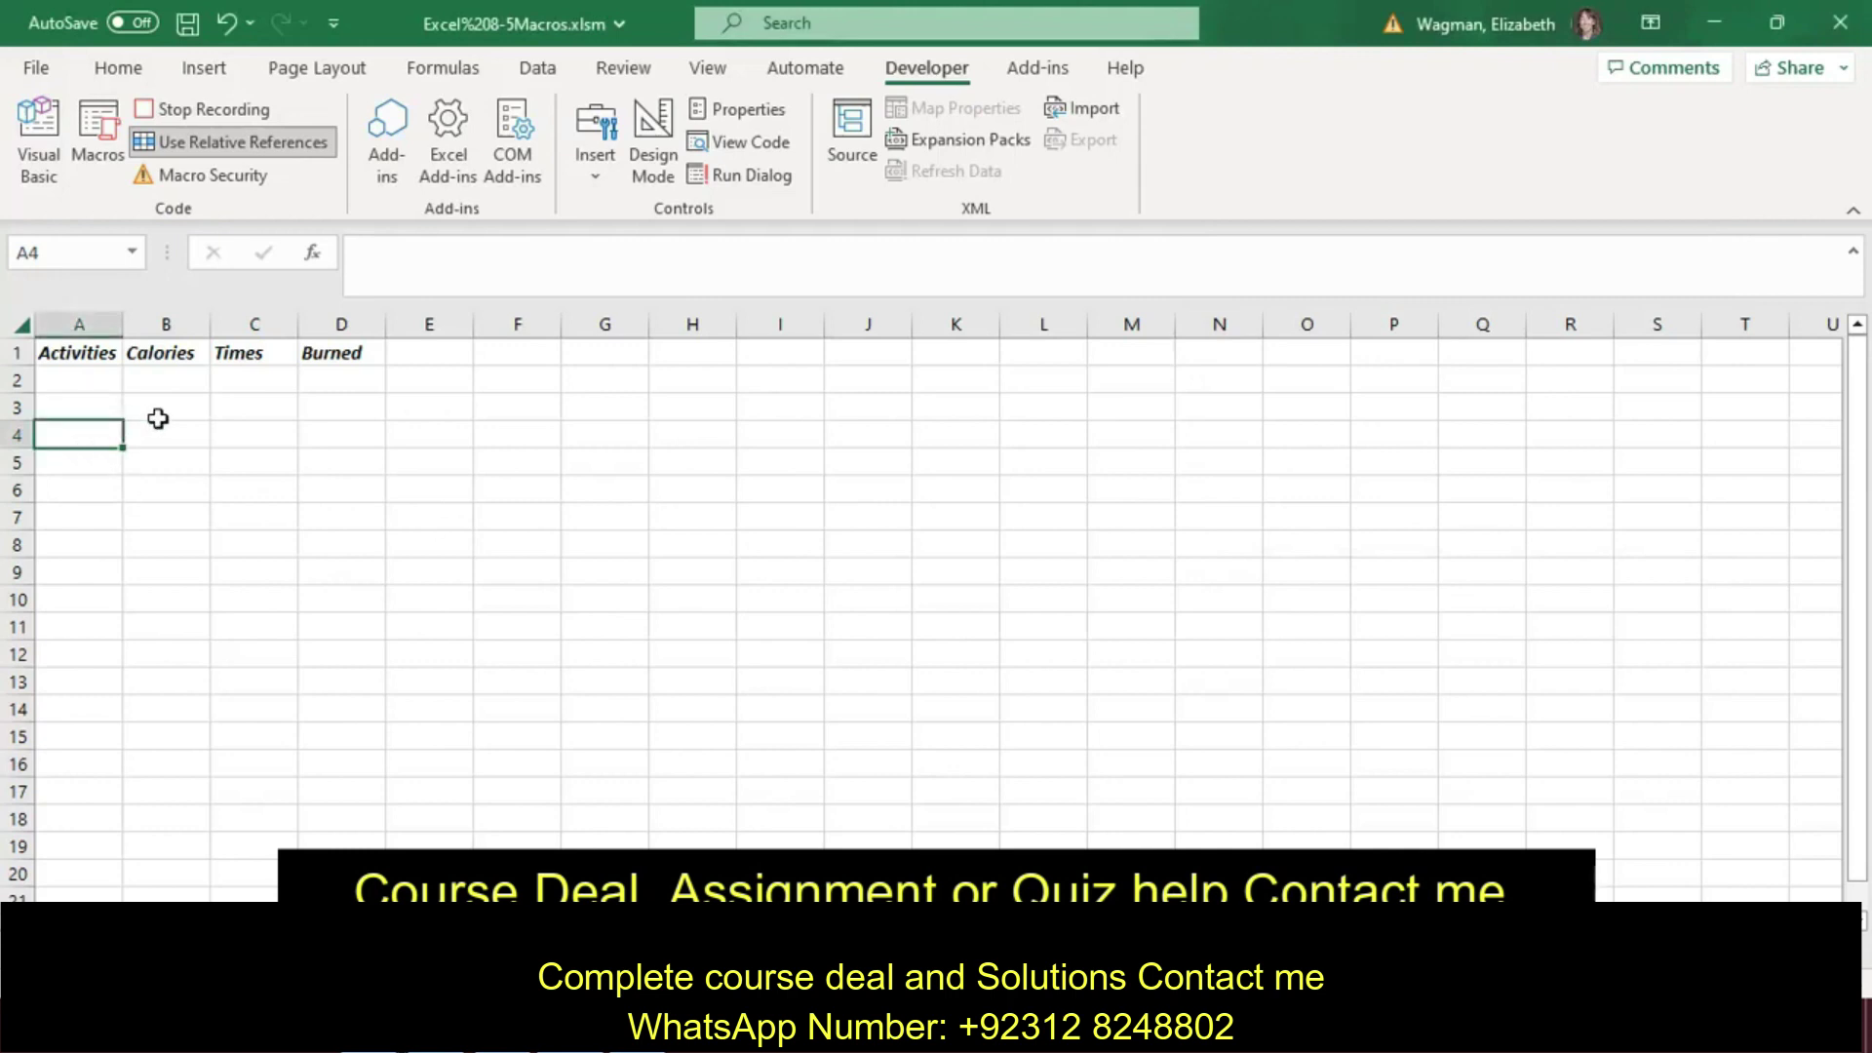
text(Da)
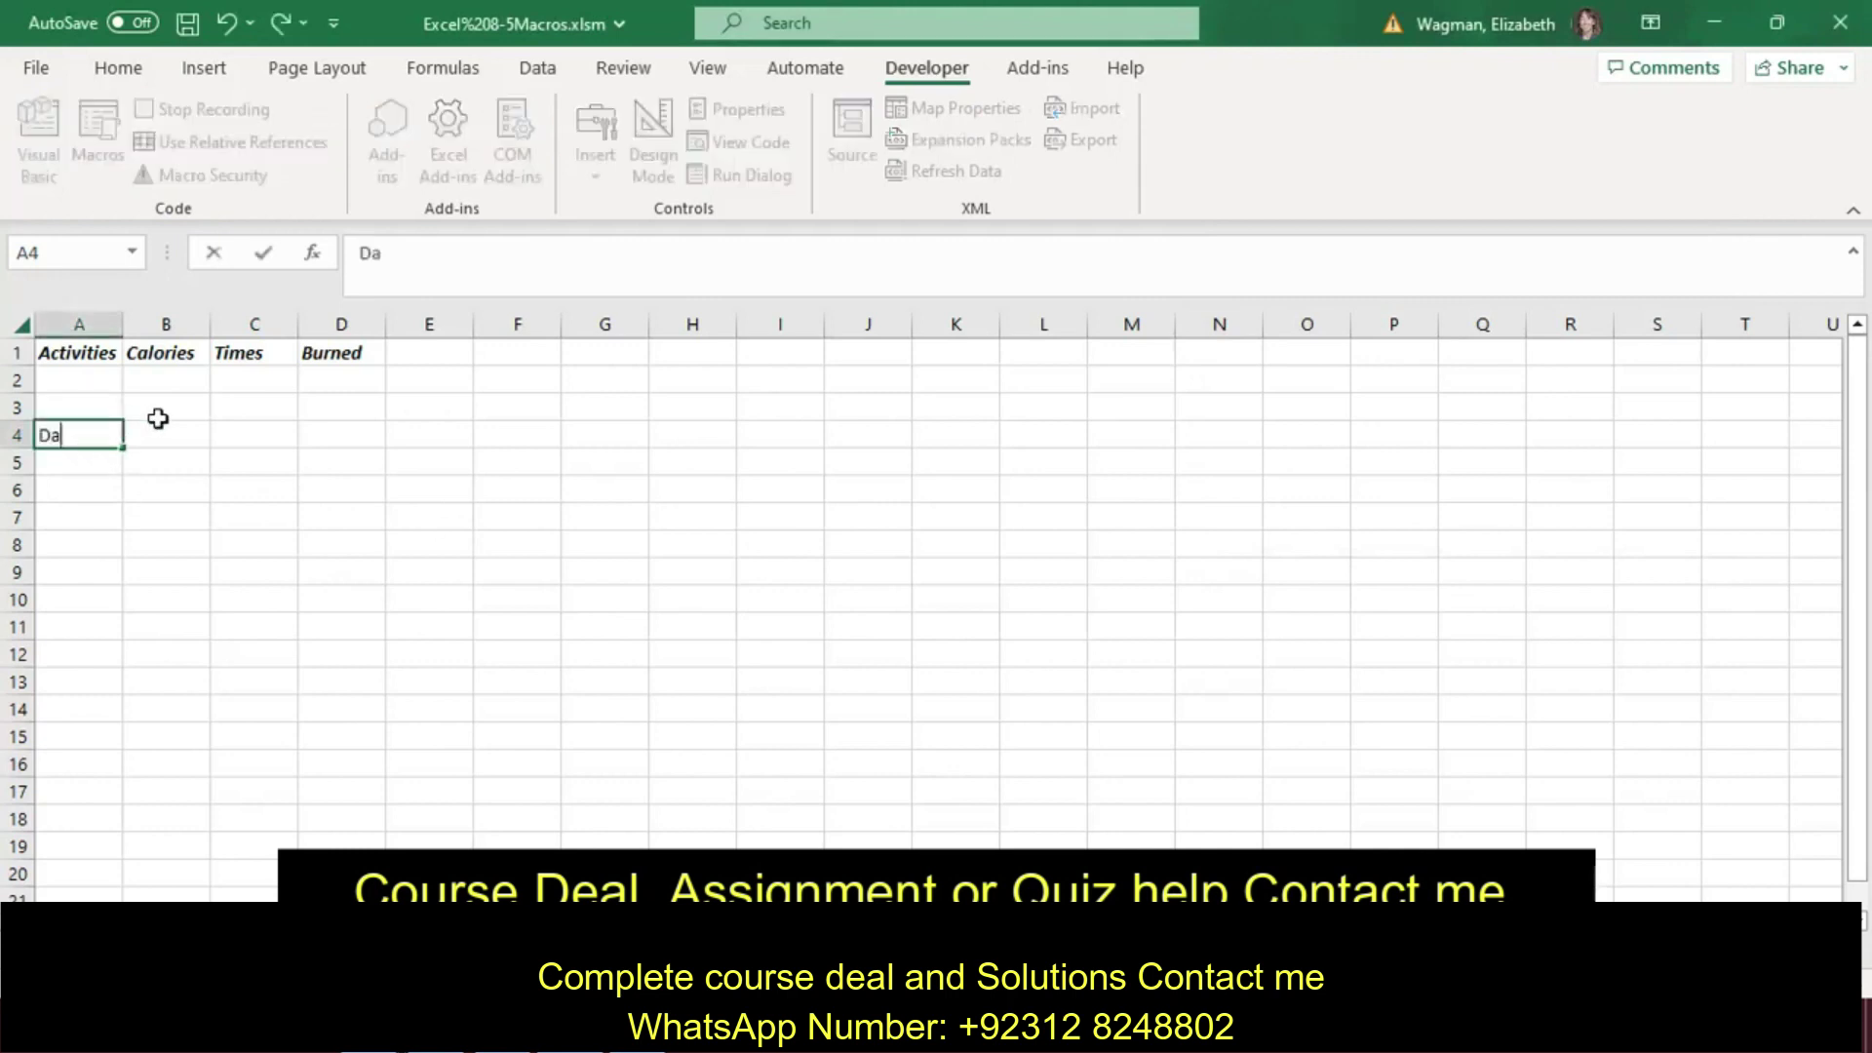
text(nce Fusion)
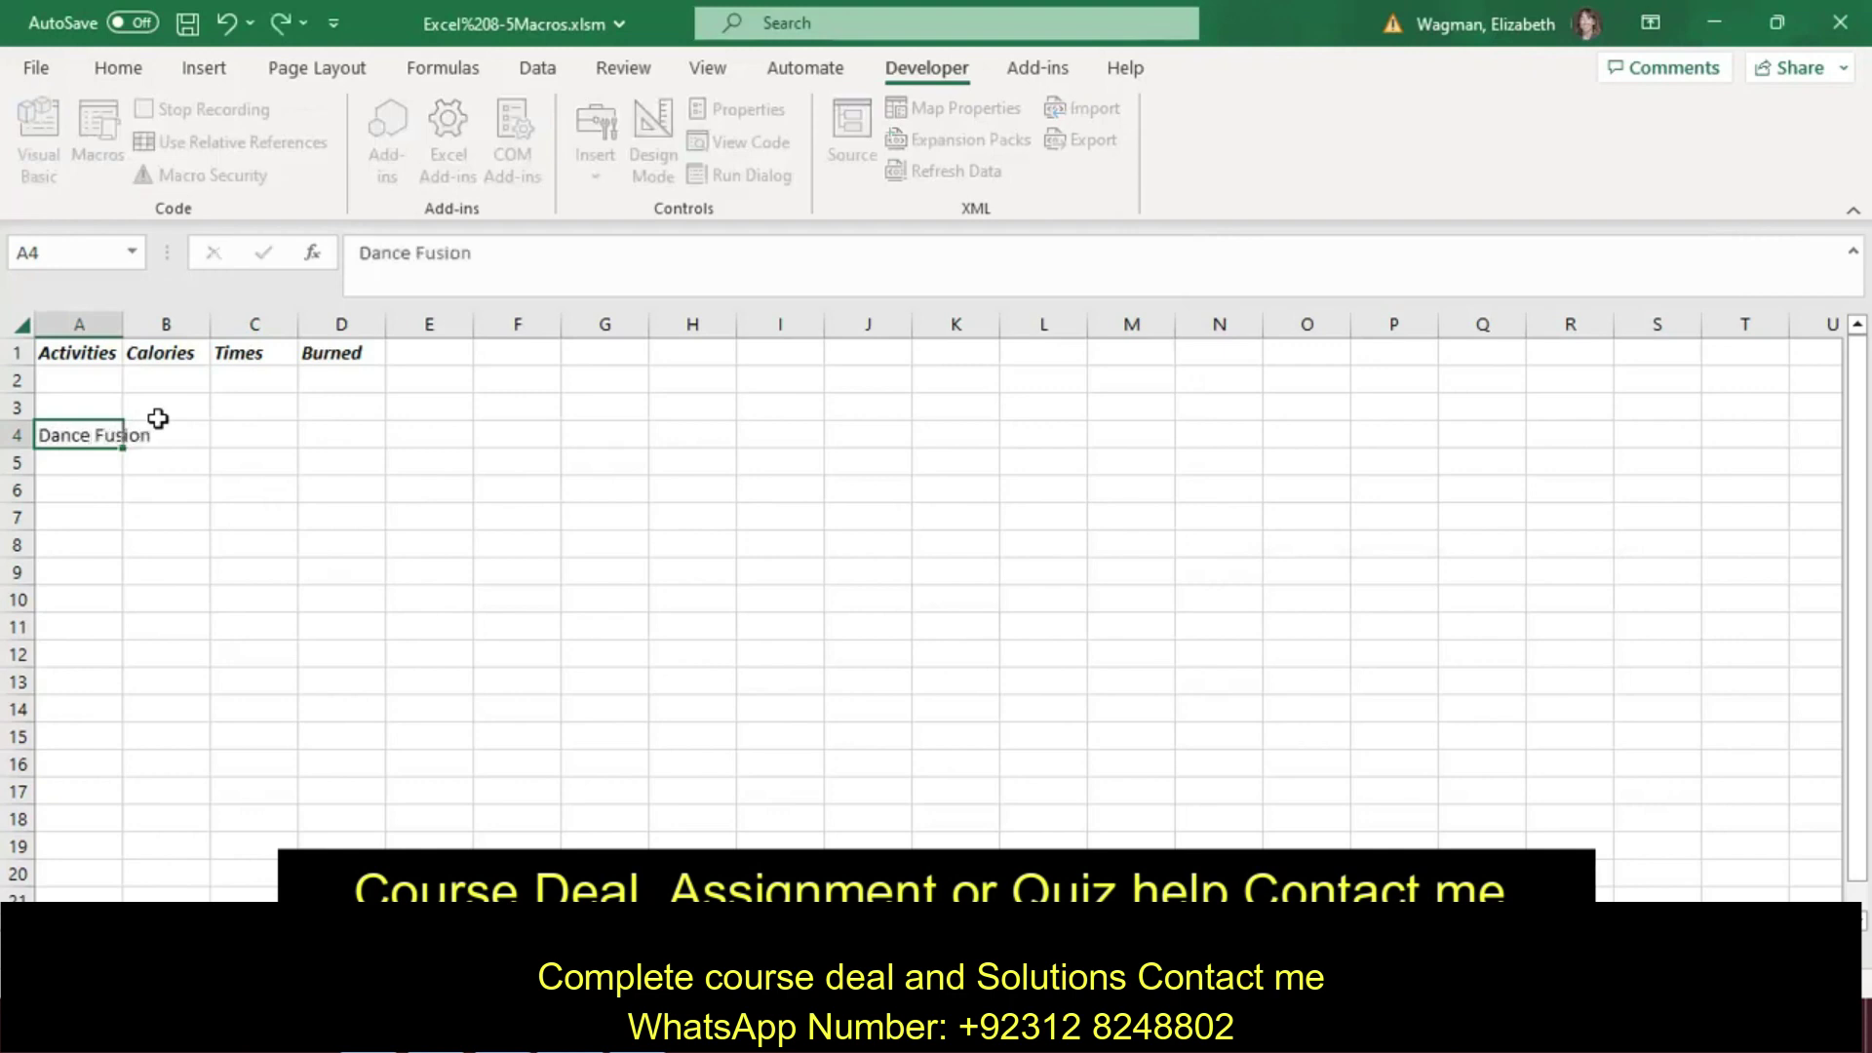
key(Return)
text(High I)
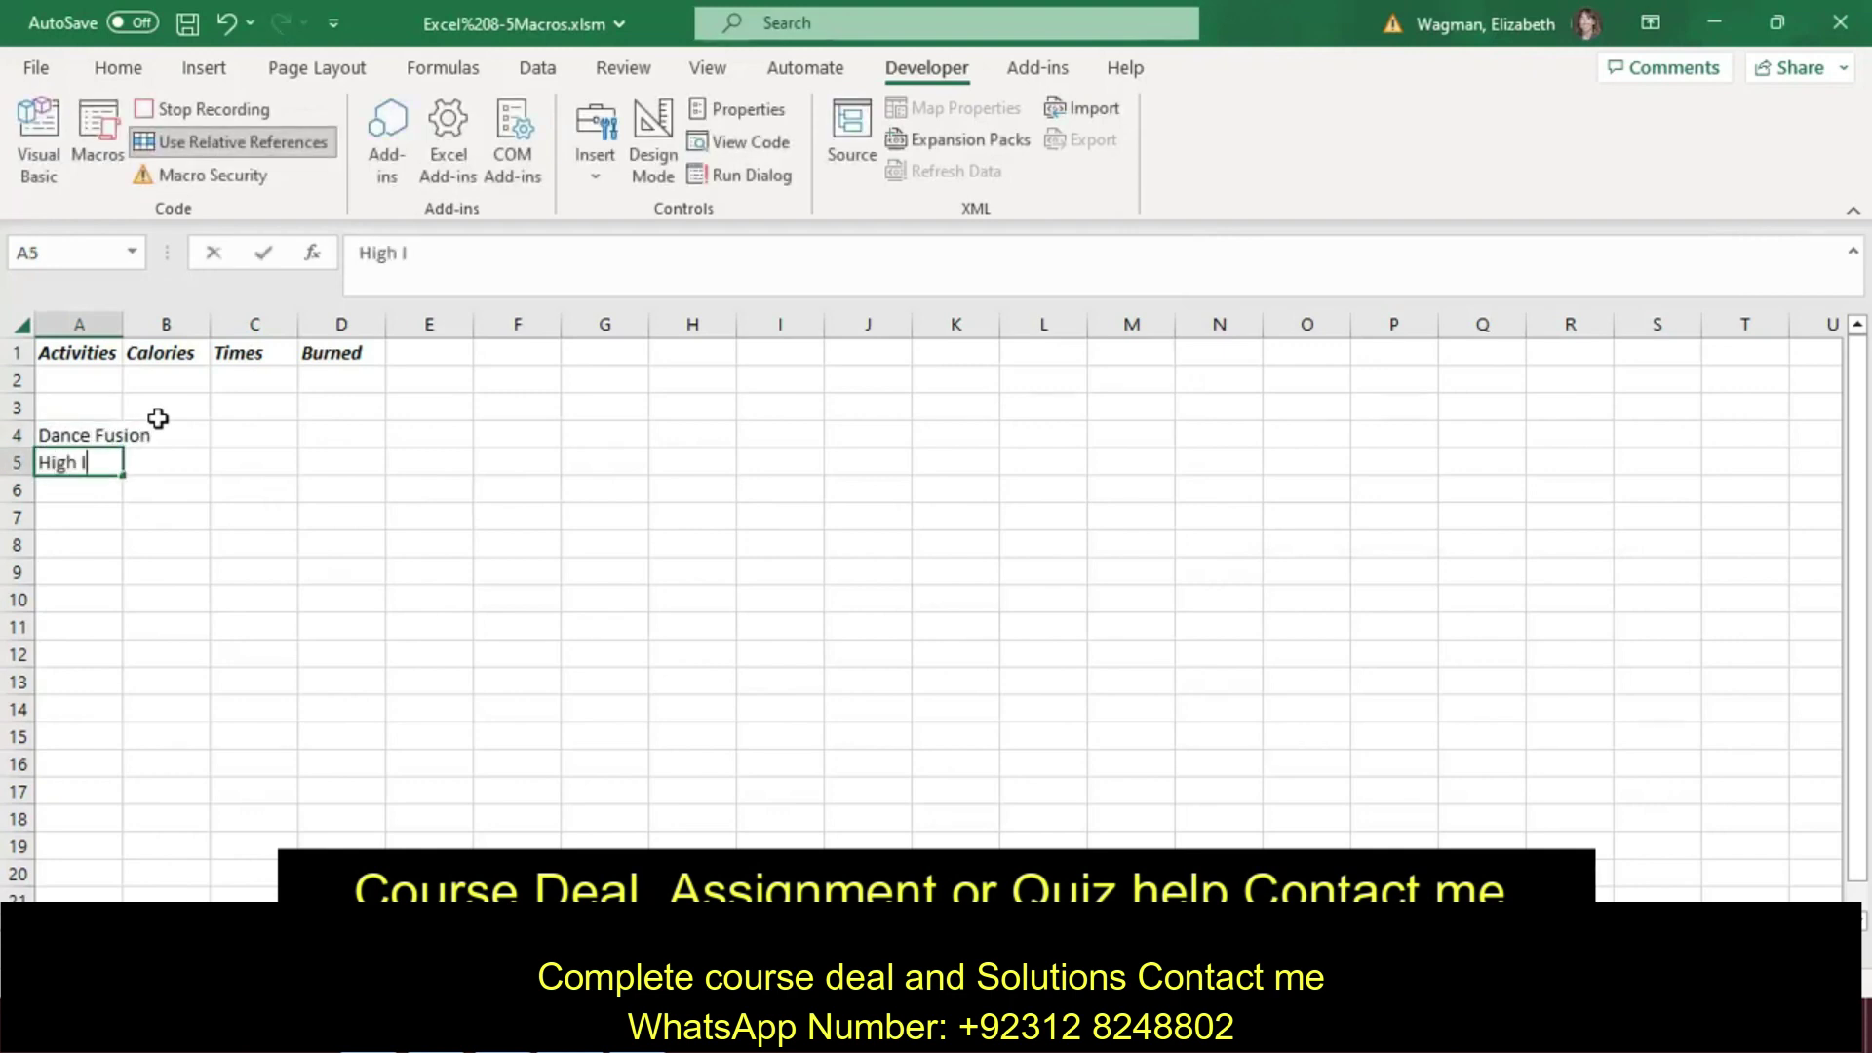
text(ntensity In)
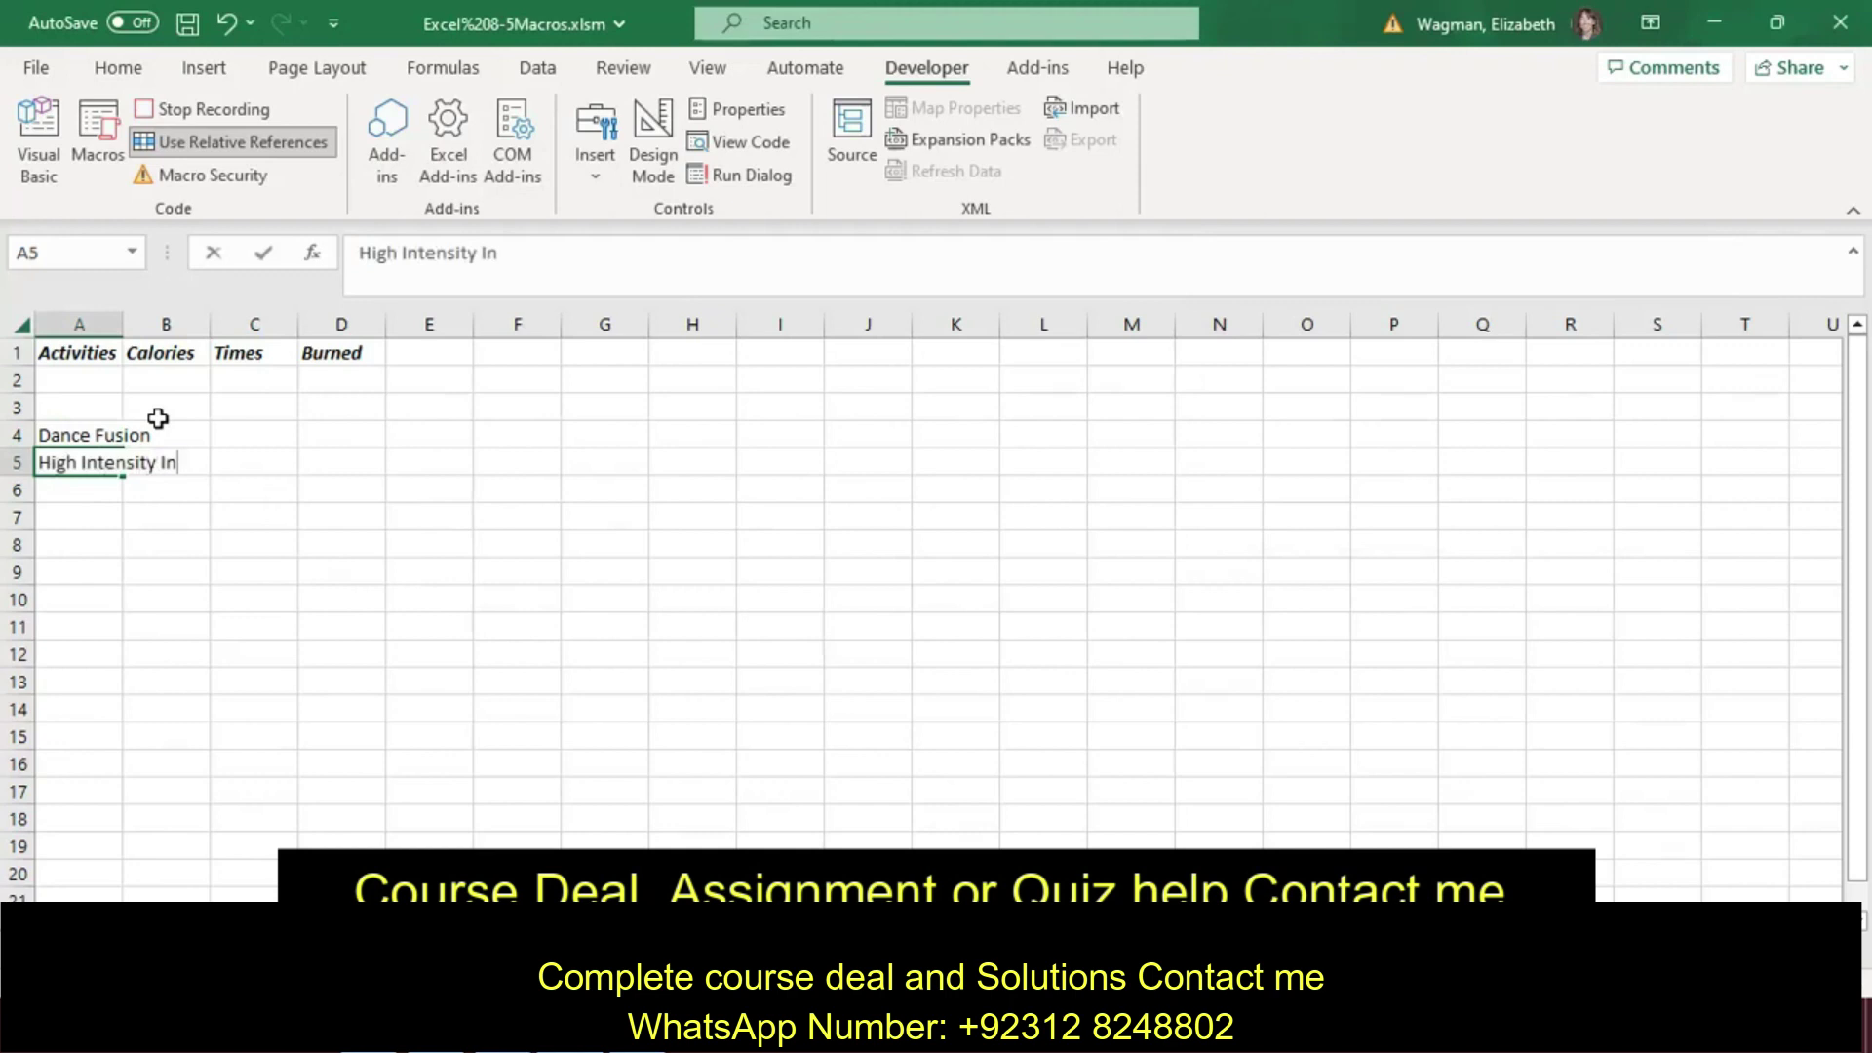
text(terval)
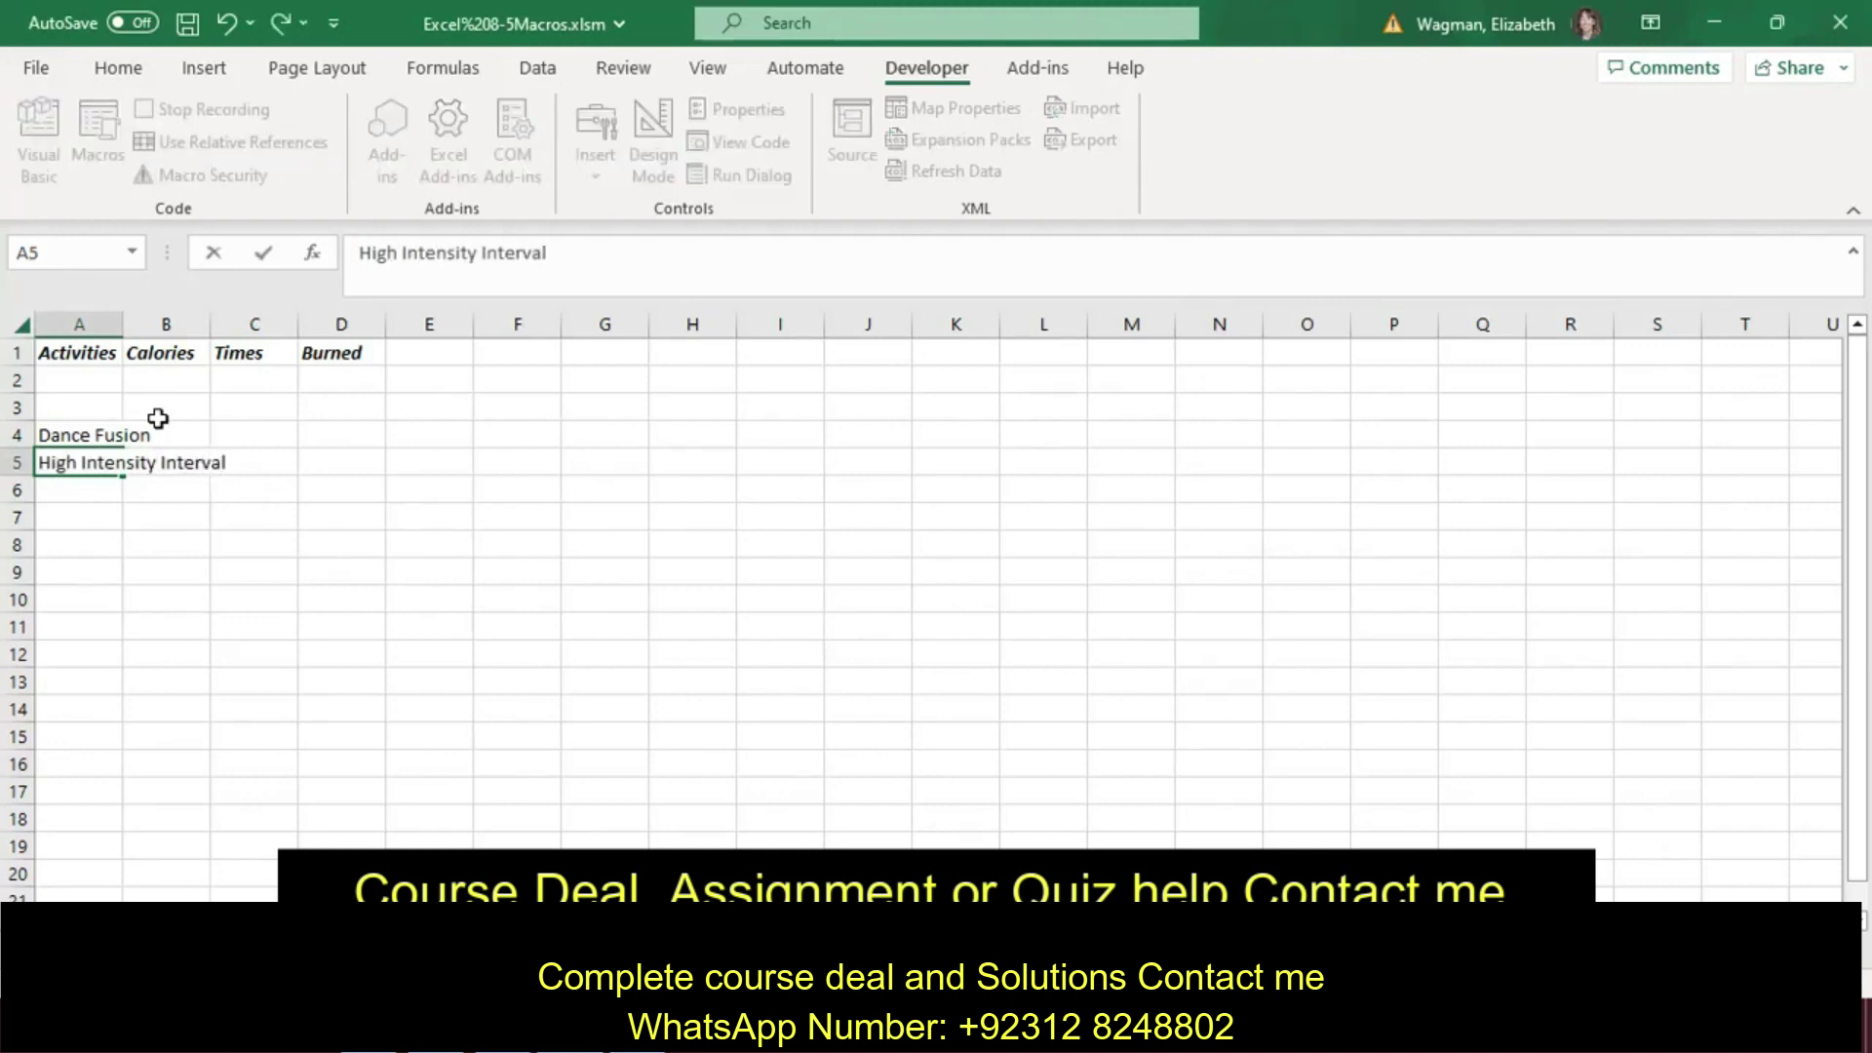
key(Return)
text(Pilates/Yoga)
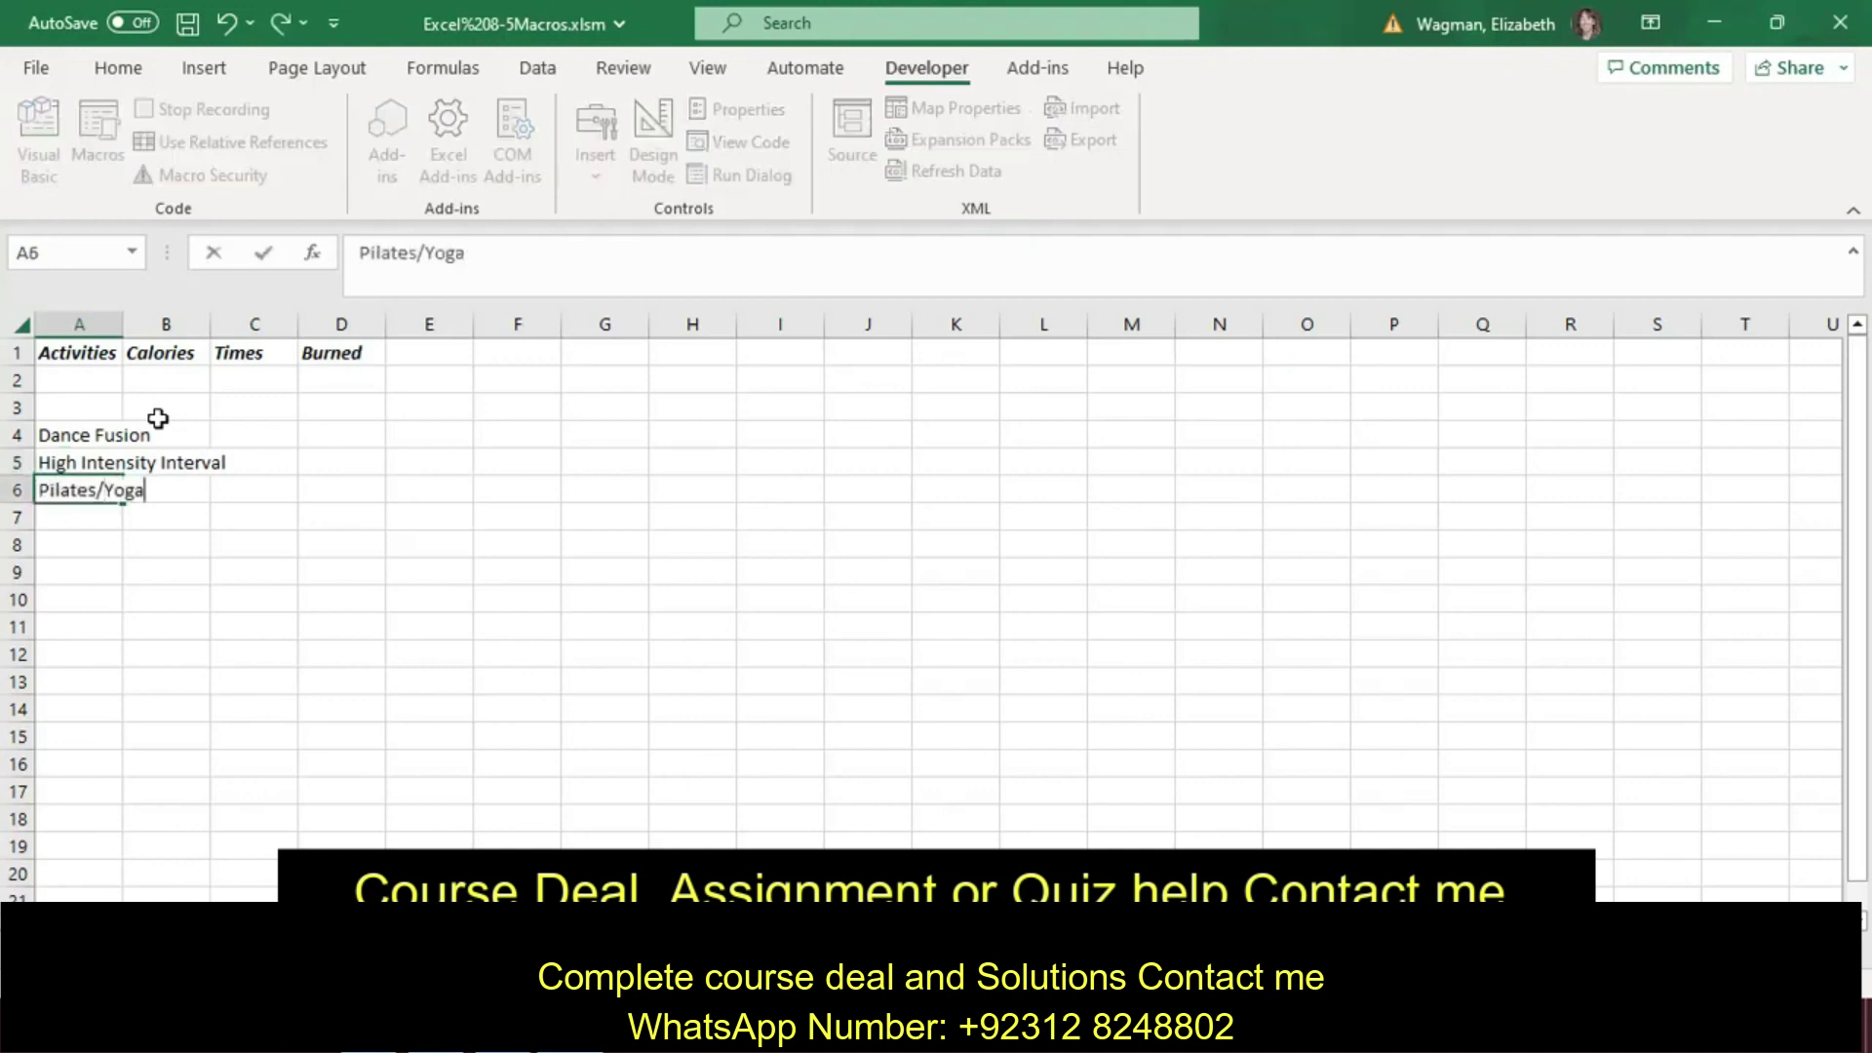
key(Return)
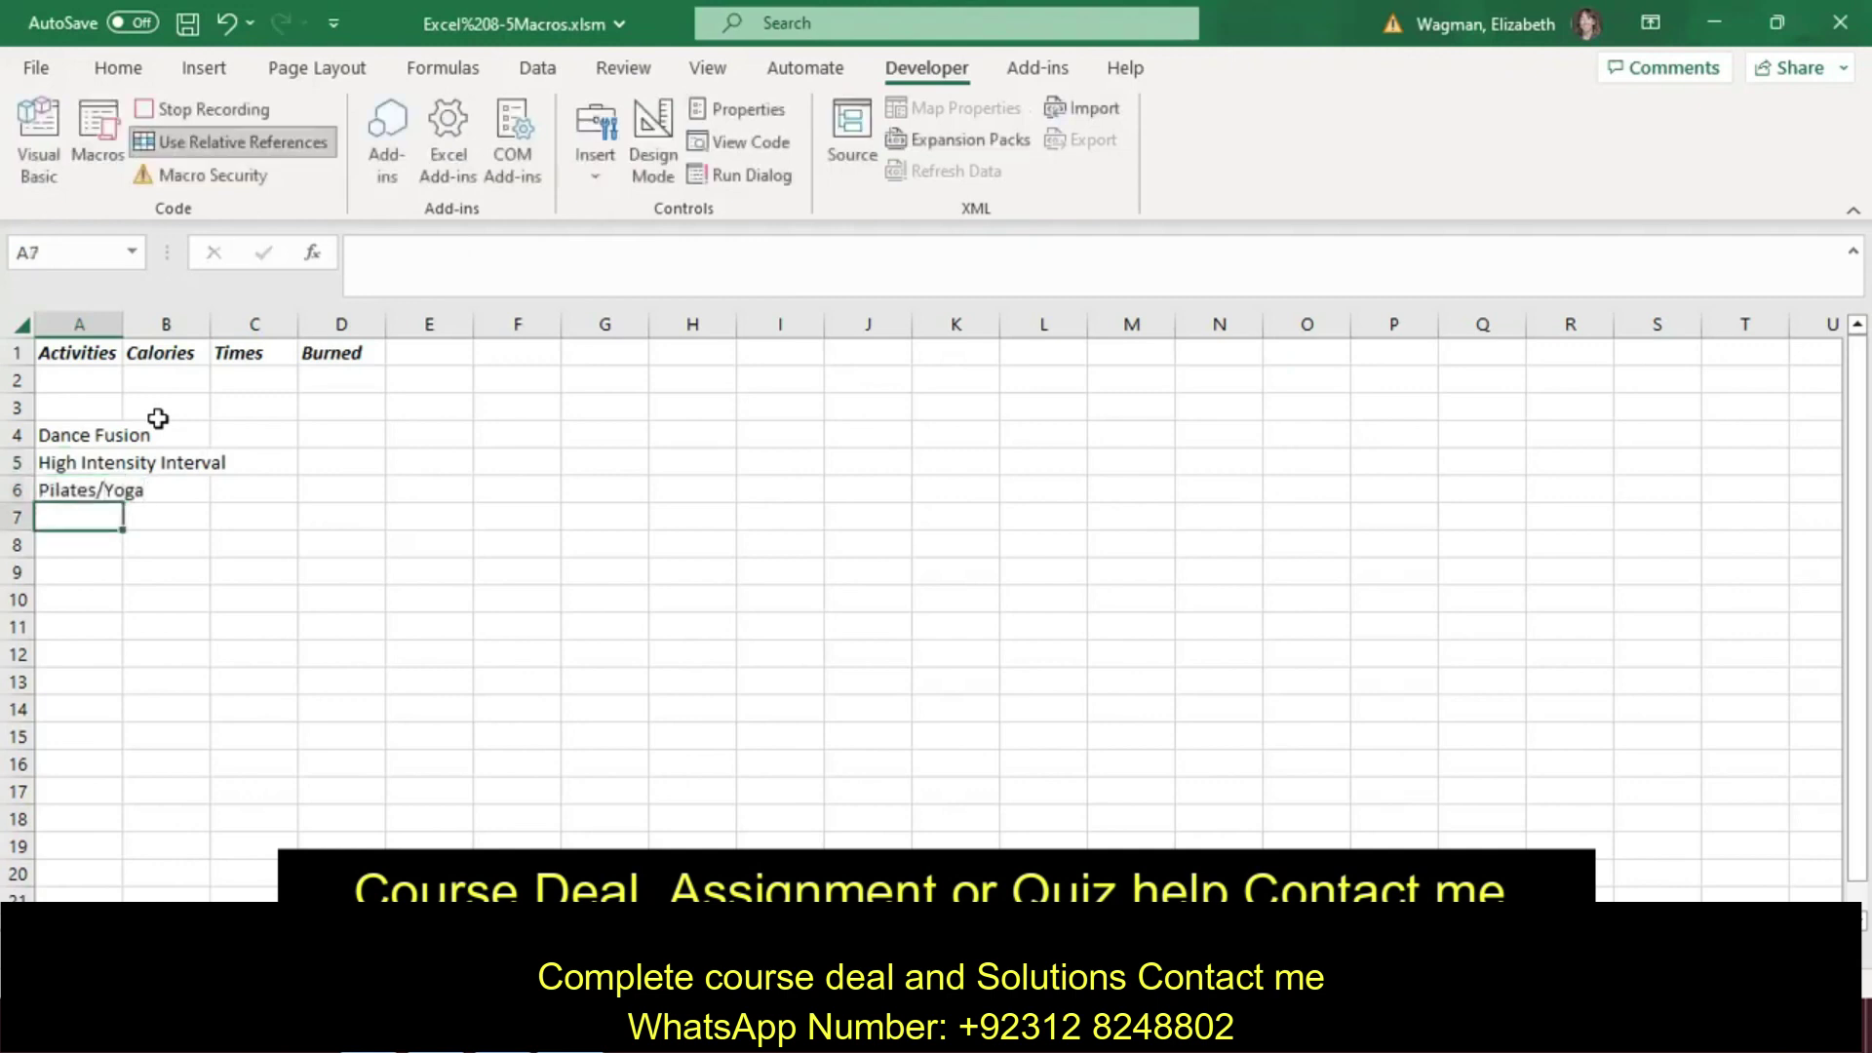
Step: Continue in A7:A10 with Running, Strength Training, Swimming and Water Aerobics
text(Running)
key(Return)
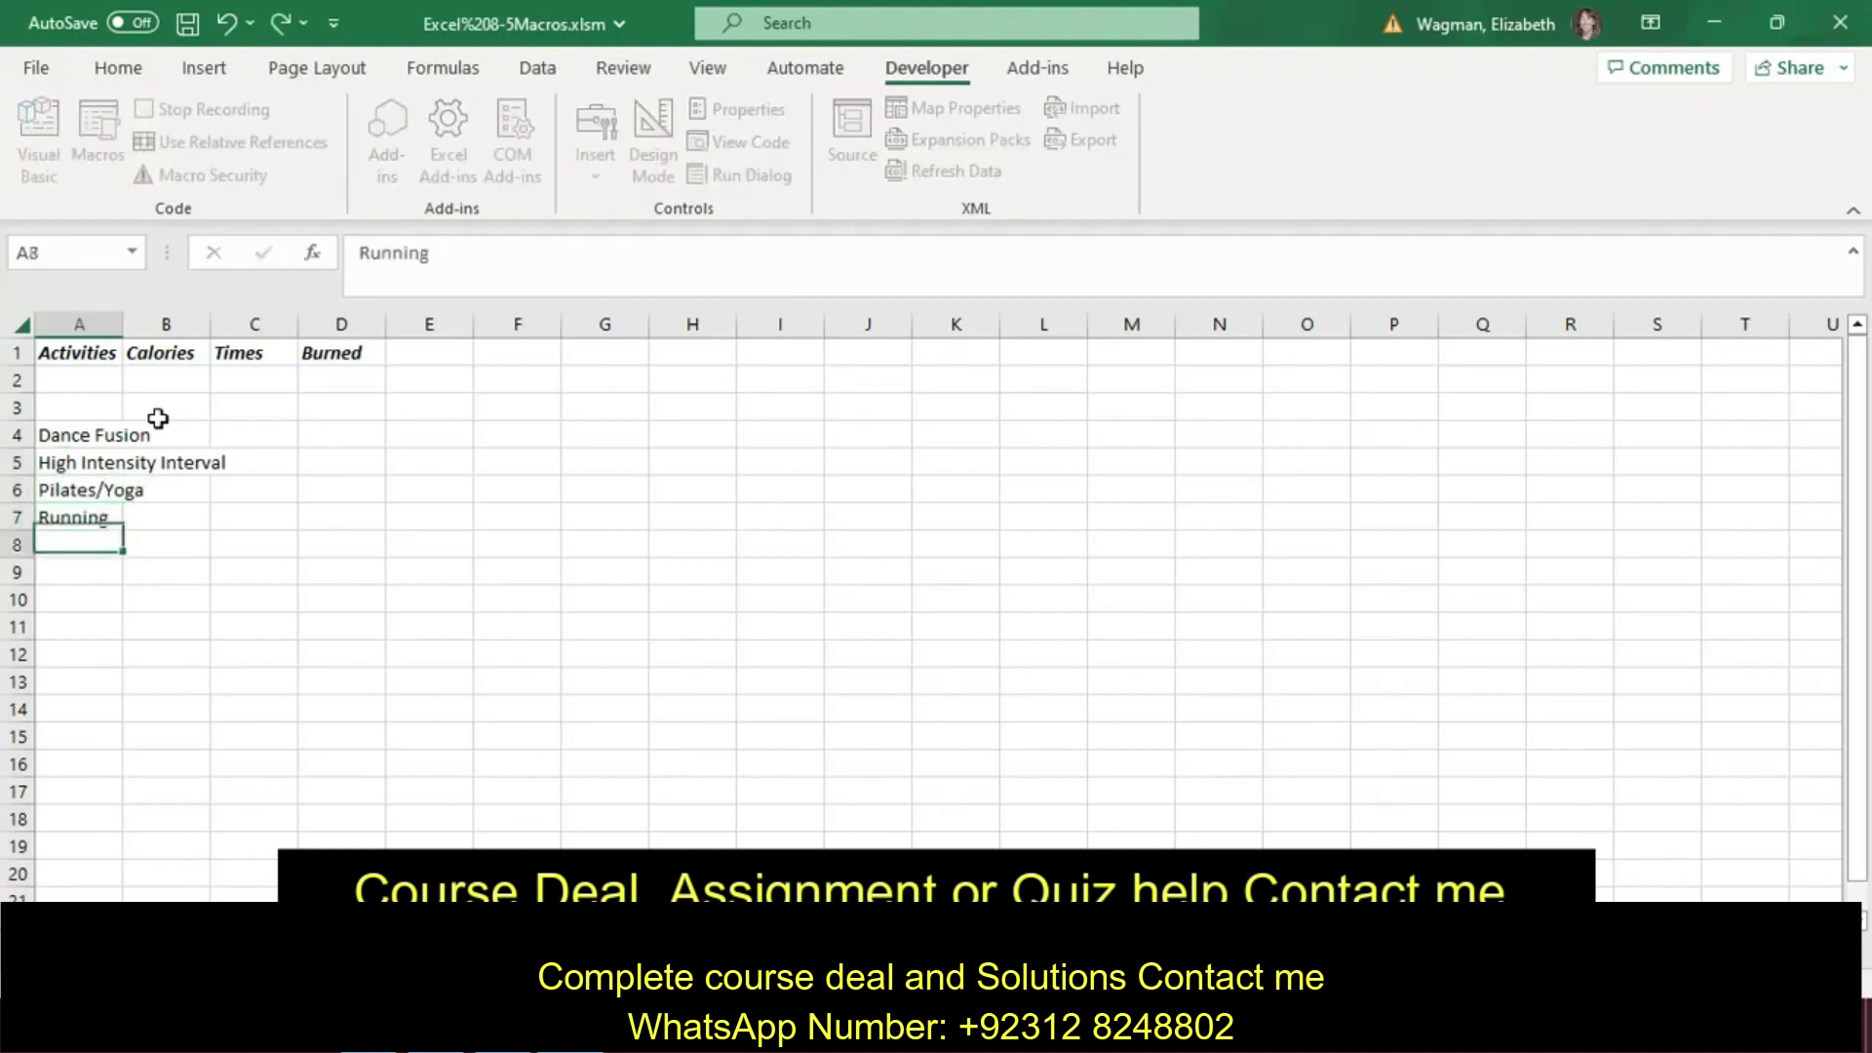
text(Strength)
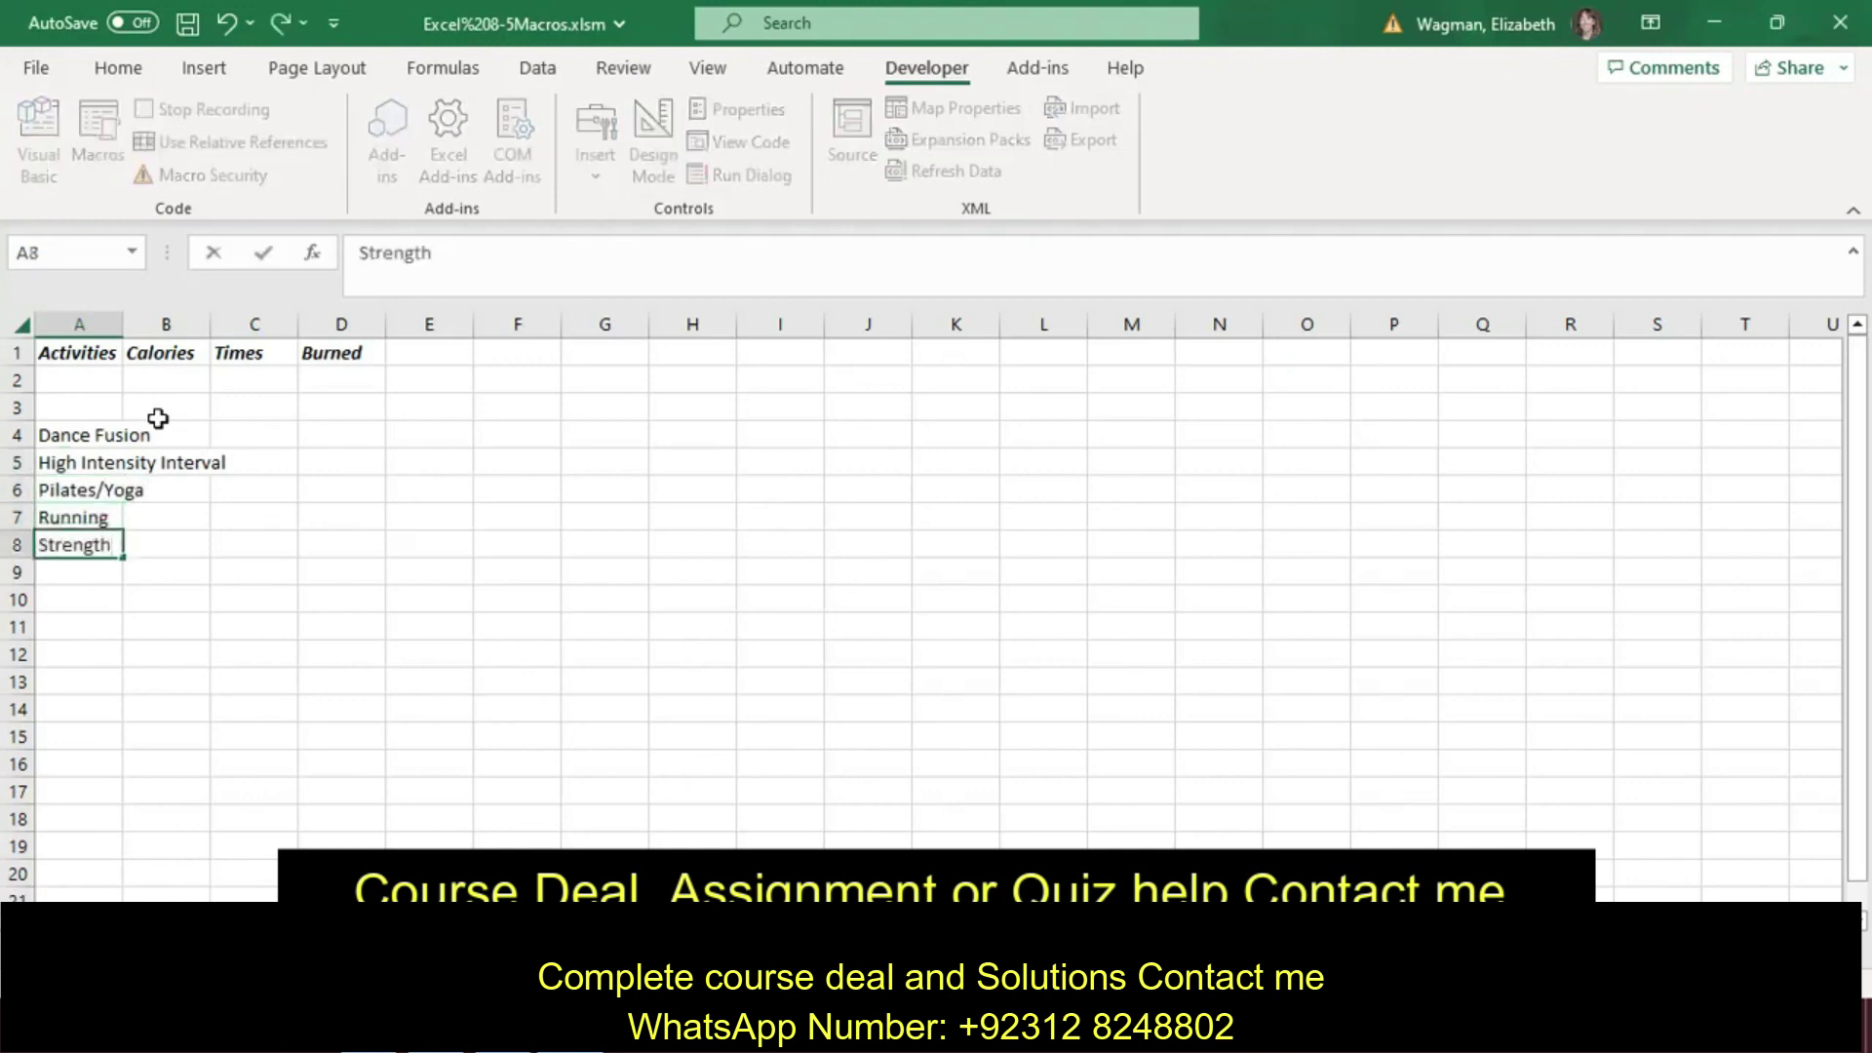
text( Training)
key(Return)
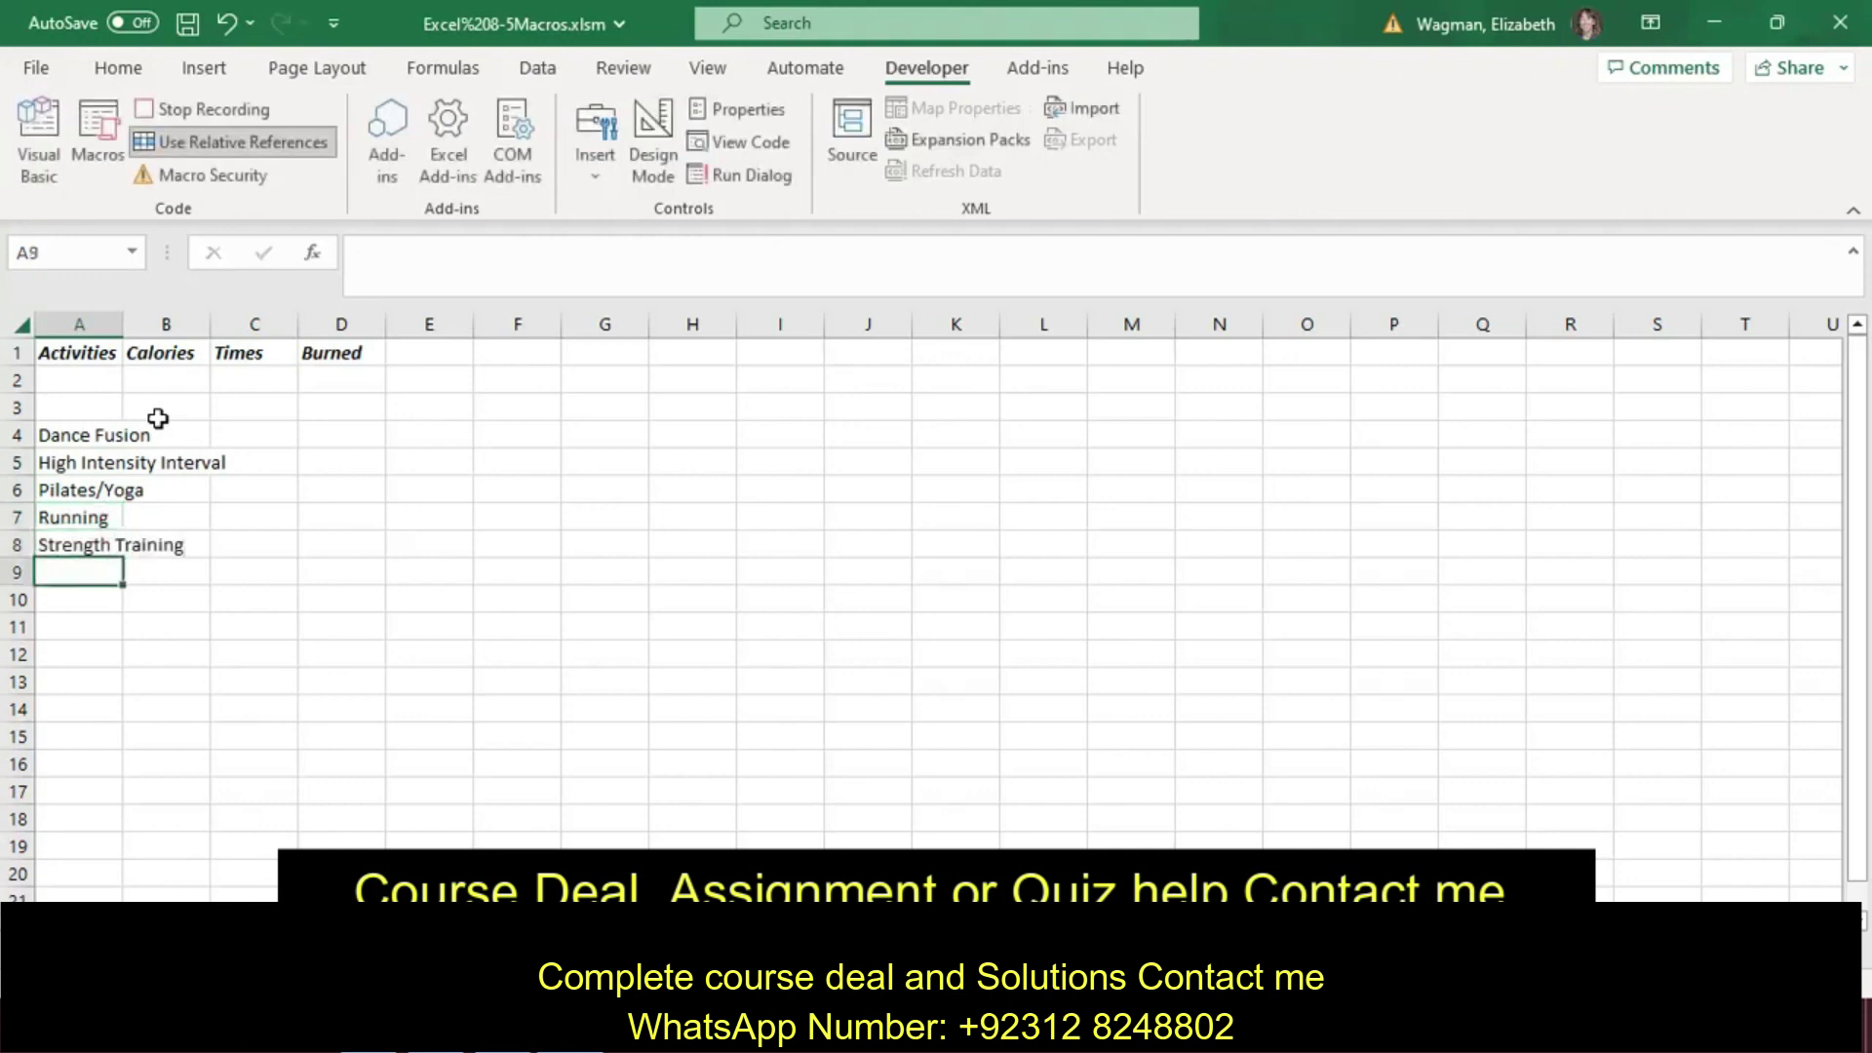
text(Swimming)
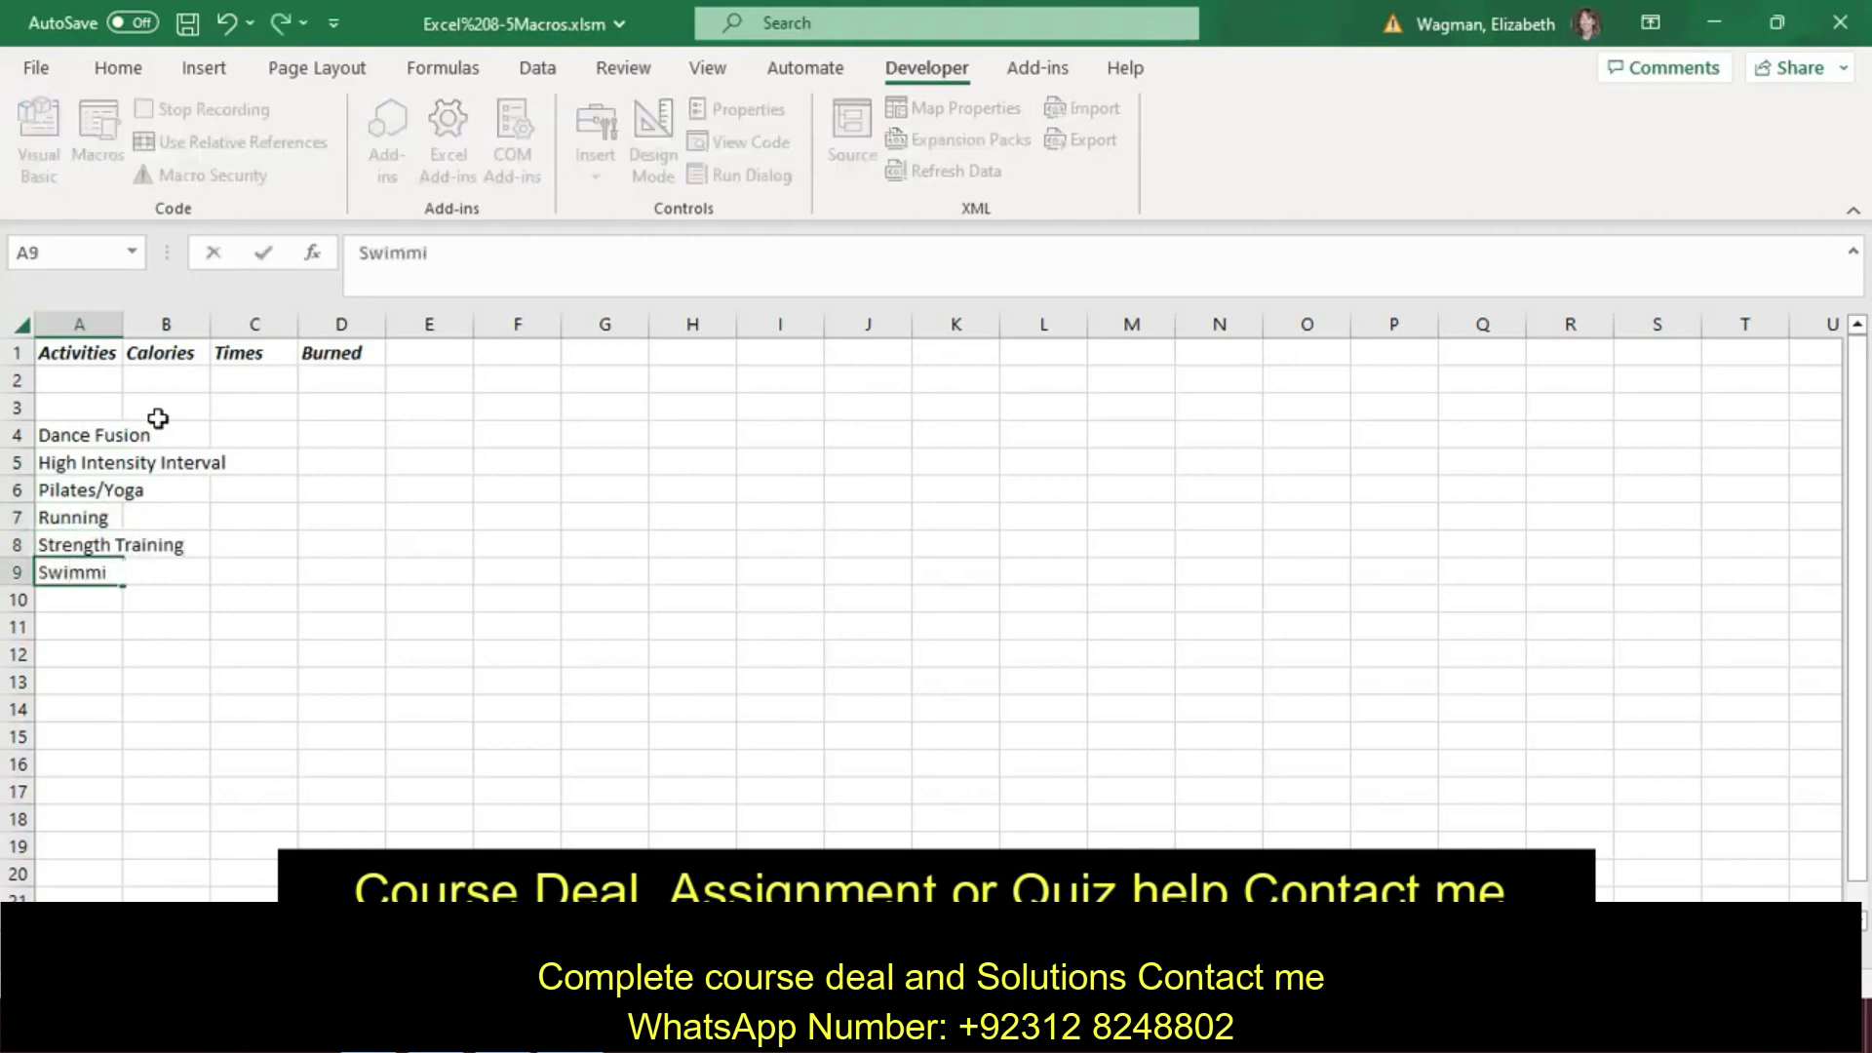
key(Return)
text(Water Ae)
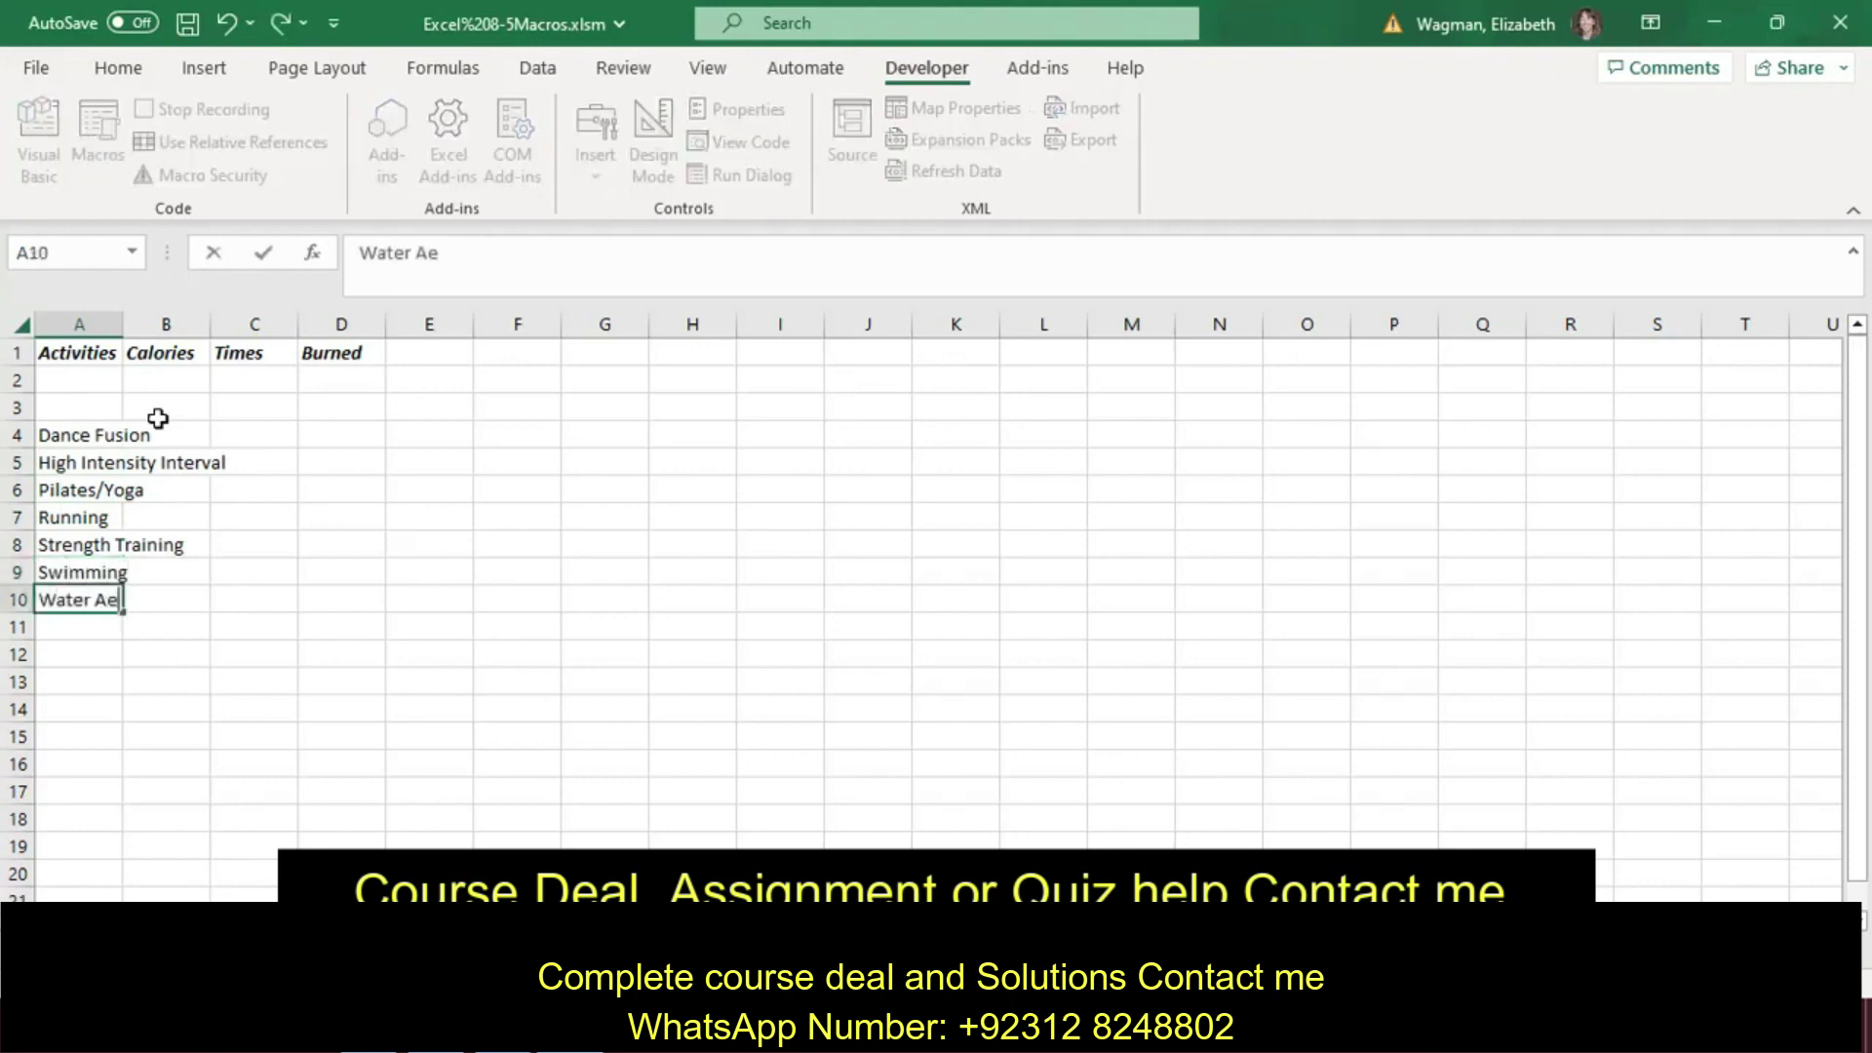
text(robics)
key(Return)
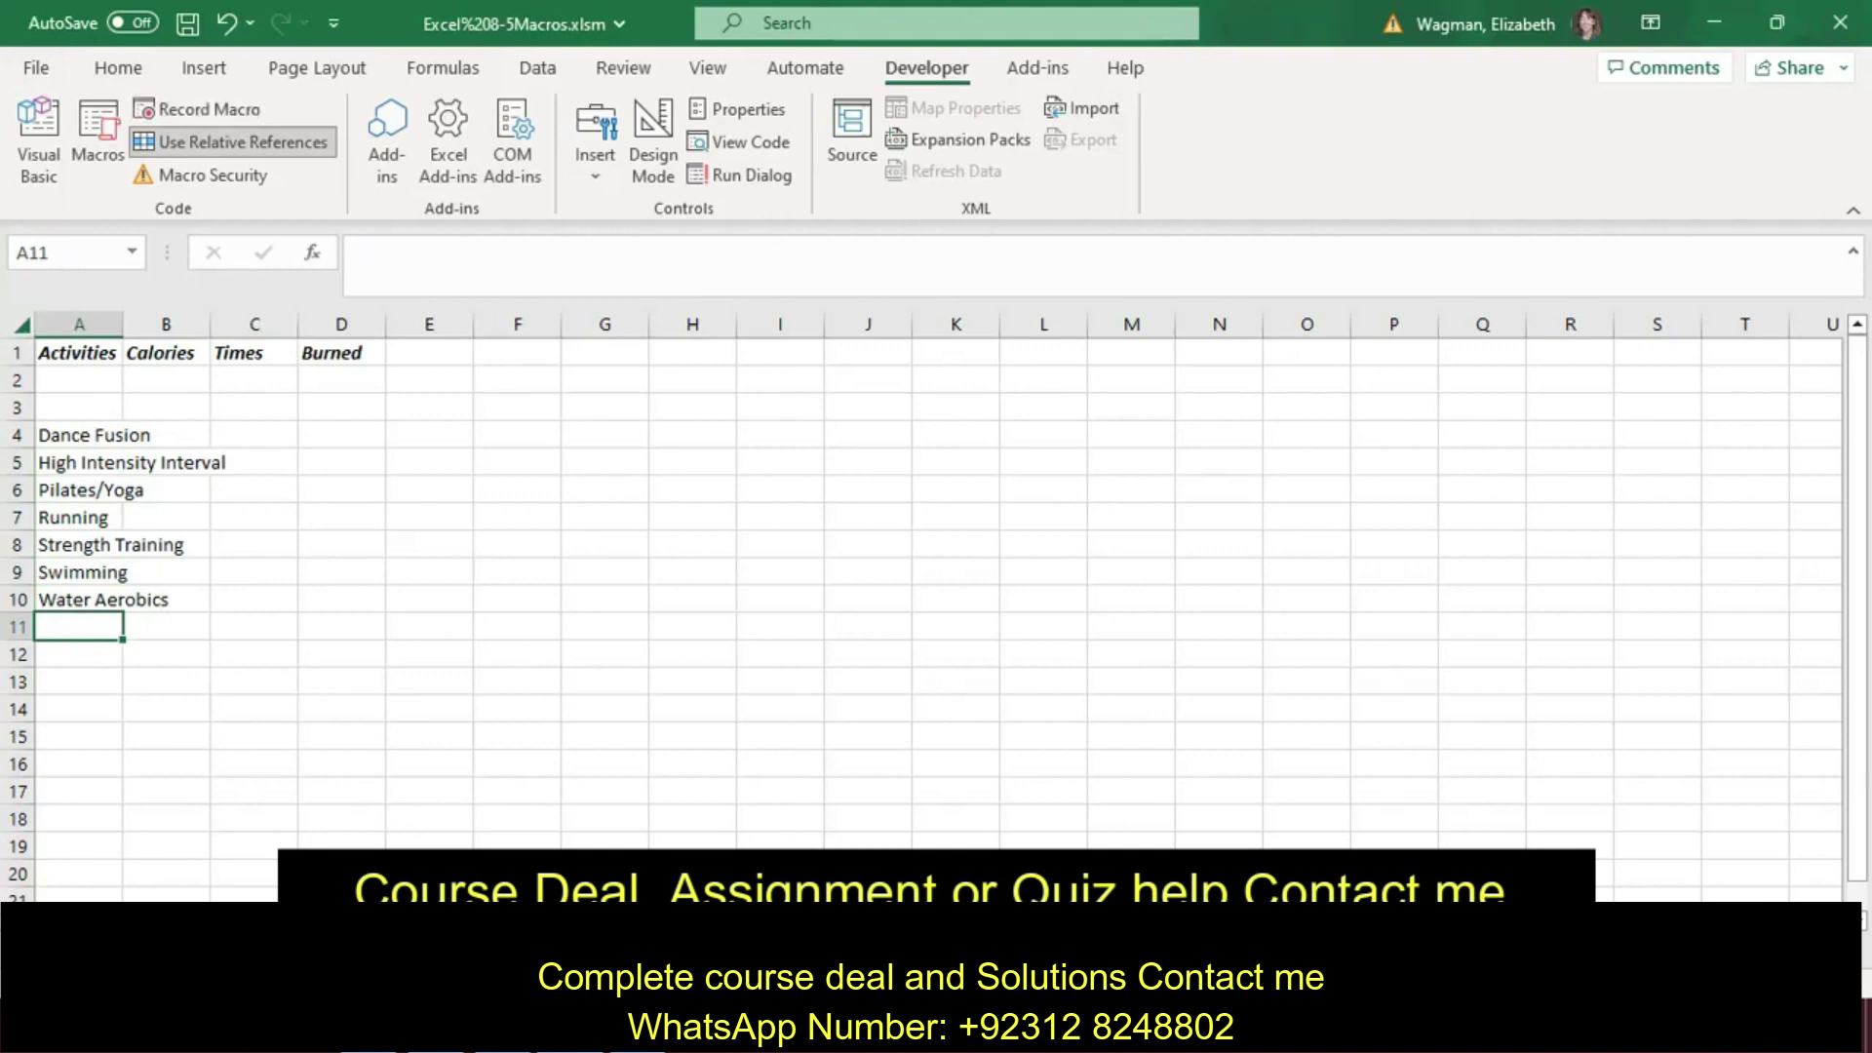
Step: Toggle Use Relative References off on the Developer tab
click(234, 142)
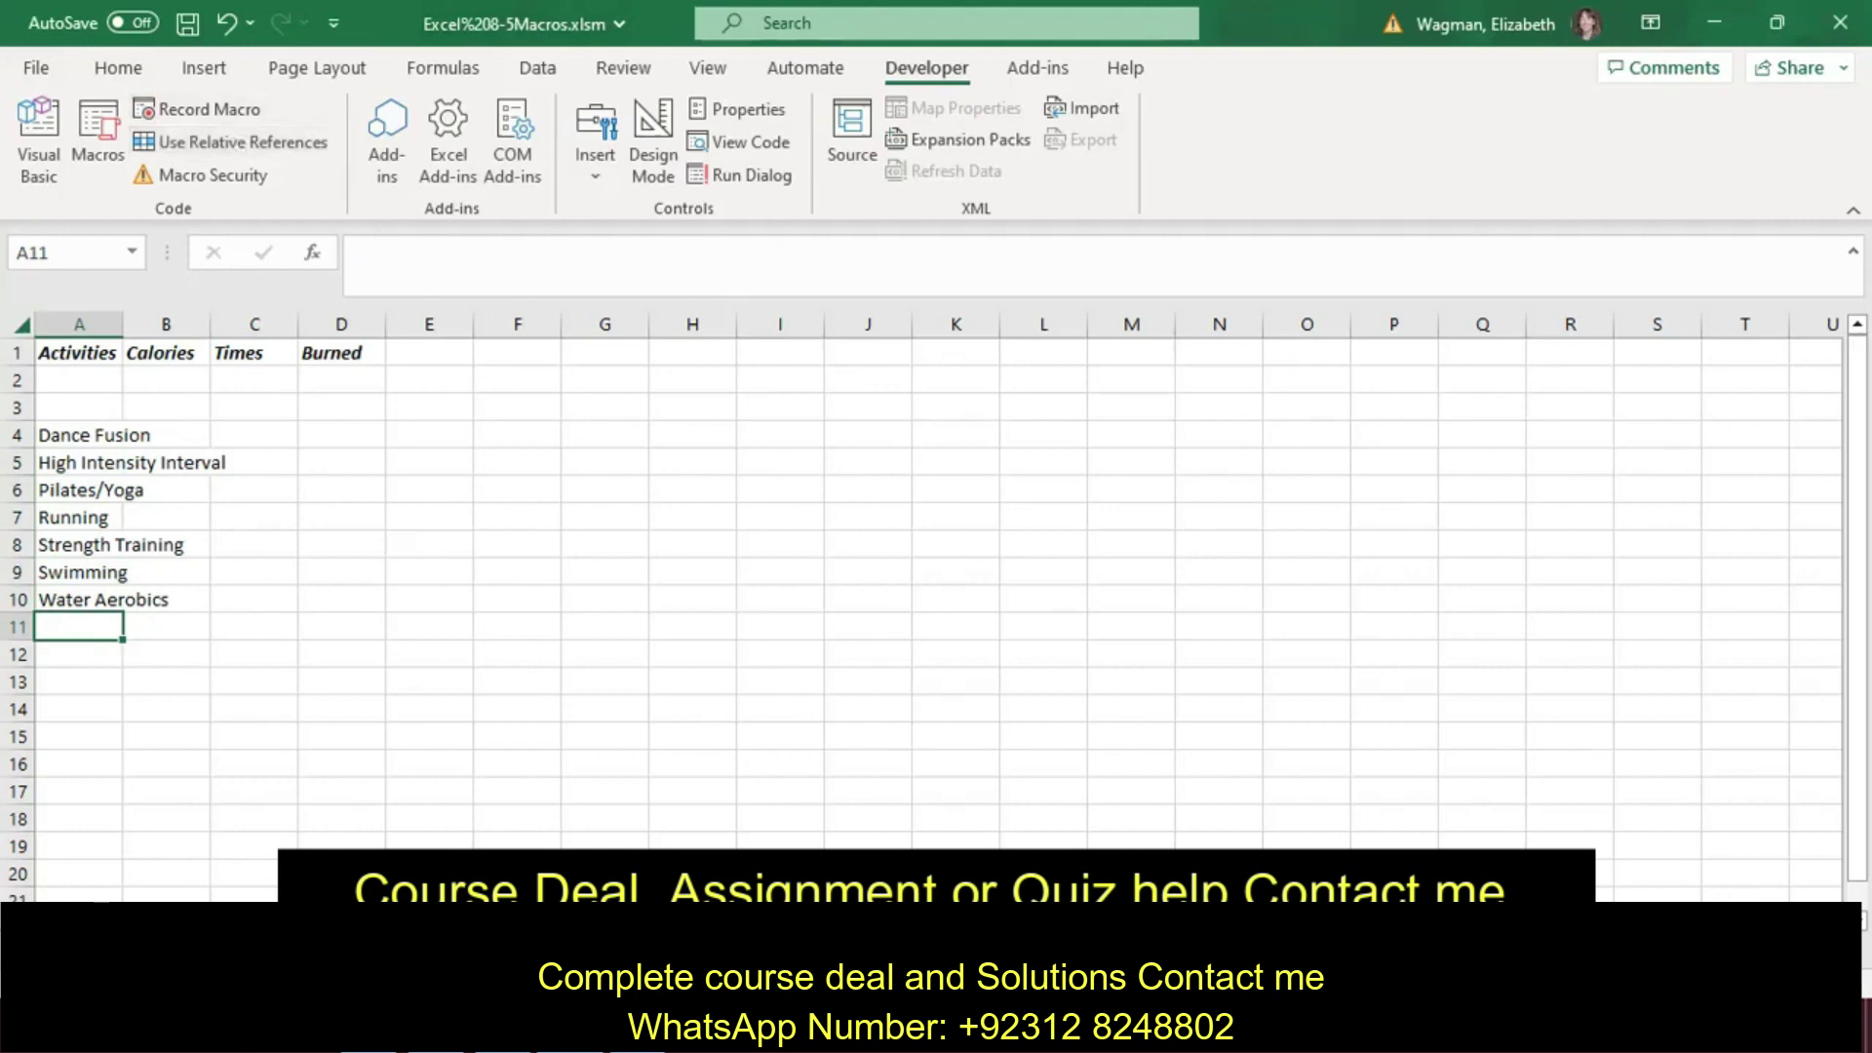